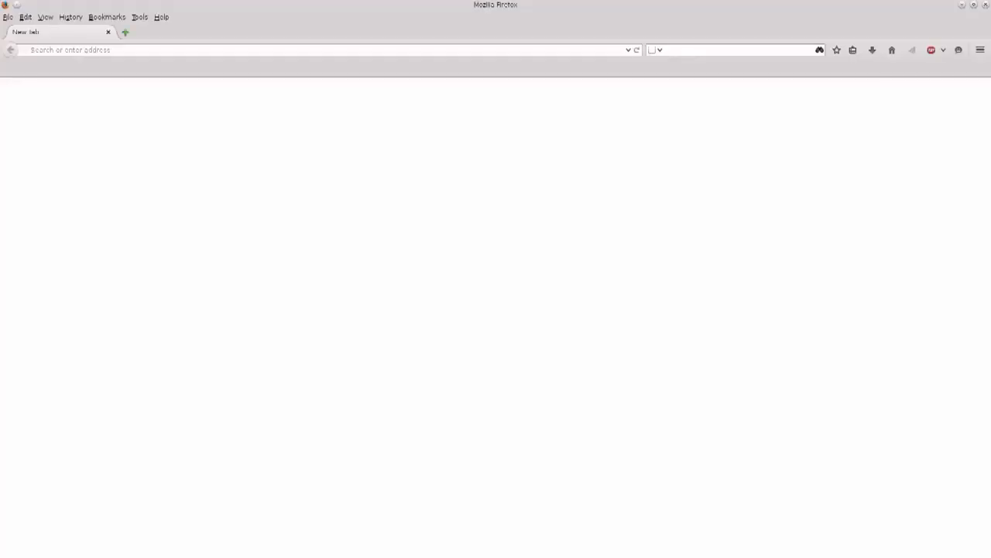
Search DuckDuckGo for "kali linux" and open the official Kali Linux website.
{"action": "type", "text": "kal"}
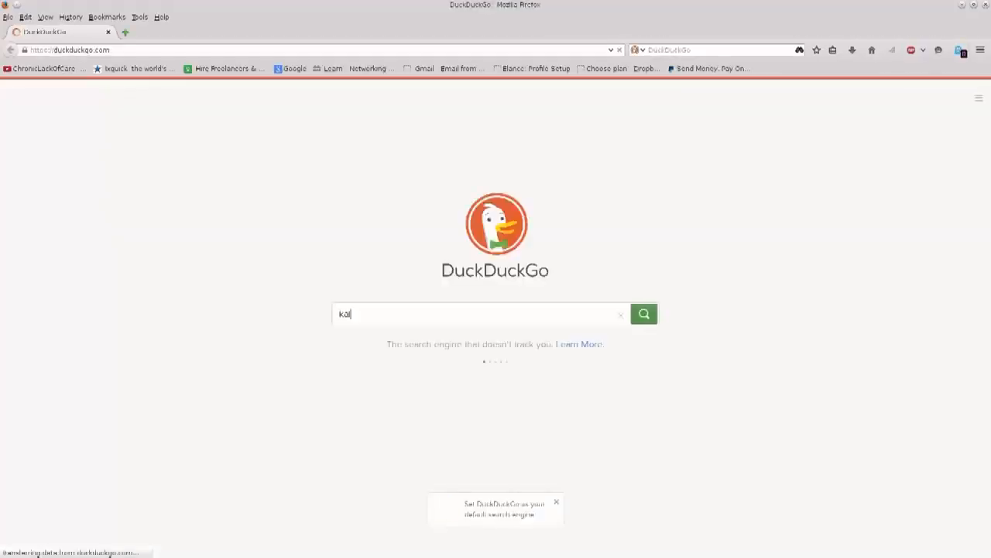
{"action": "type", "text": "i linux"}
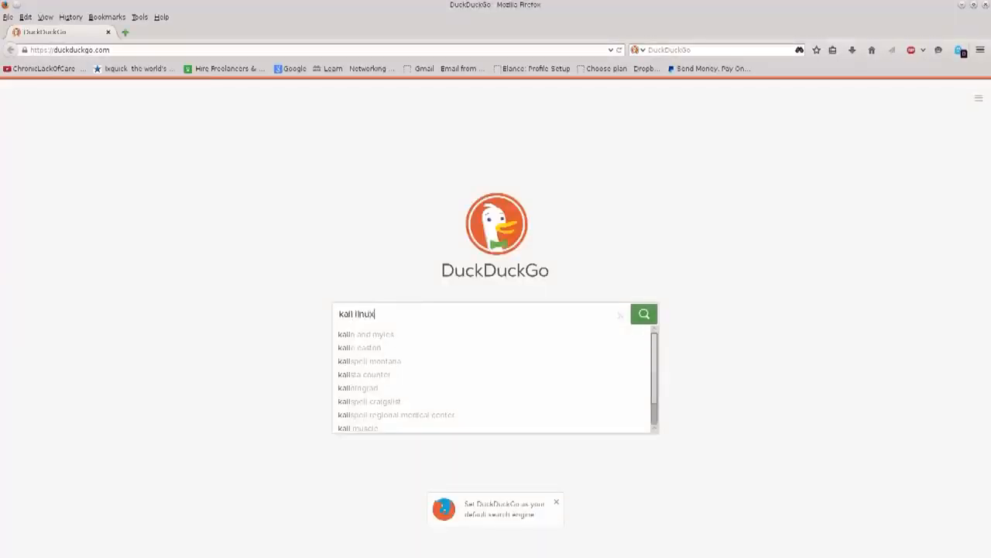
{"action": "key", "text": "Return"}
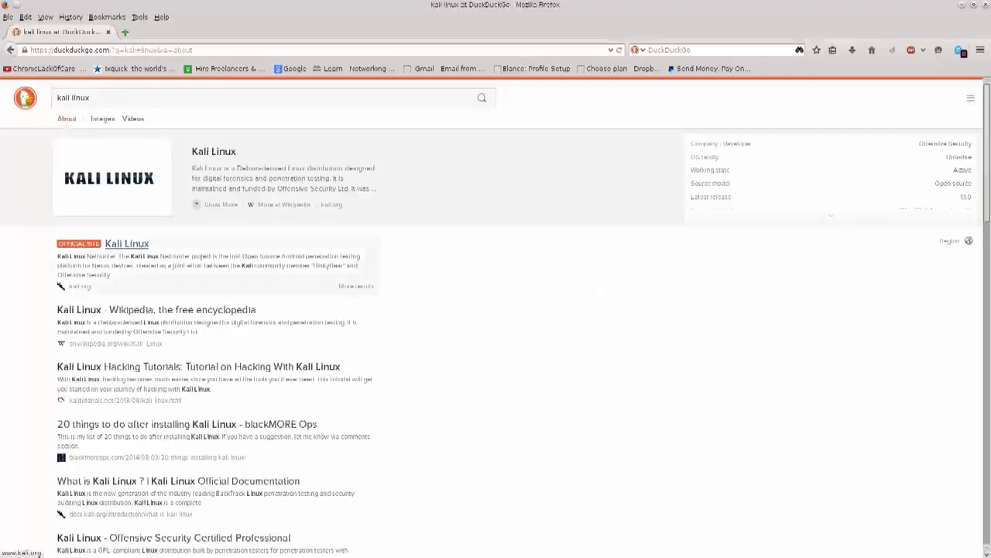
{"action": "left_click", "coordinate": [127, 243]}
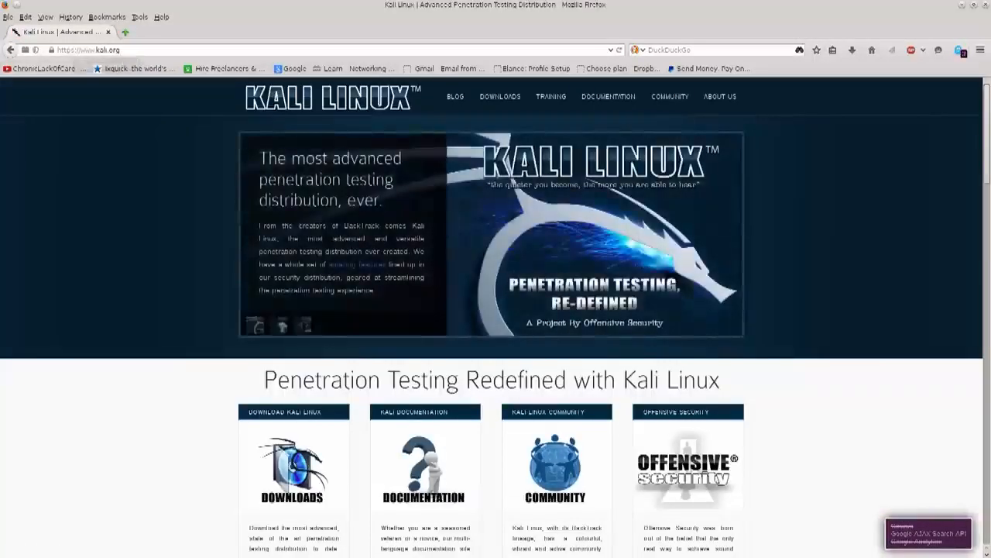
Go to the site's official Kali Linux downloads page and enlarge it so the image table is readable.
{"action": "mouse_move", "coordinate": [501, 96]}
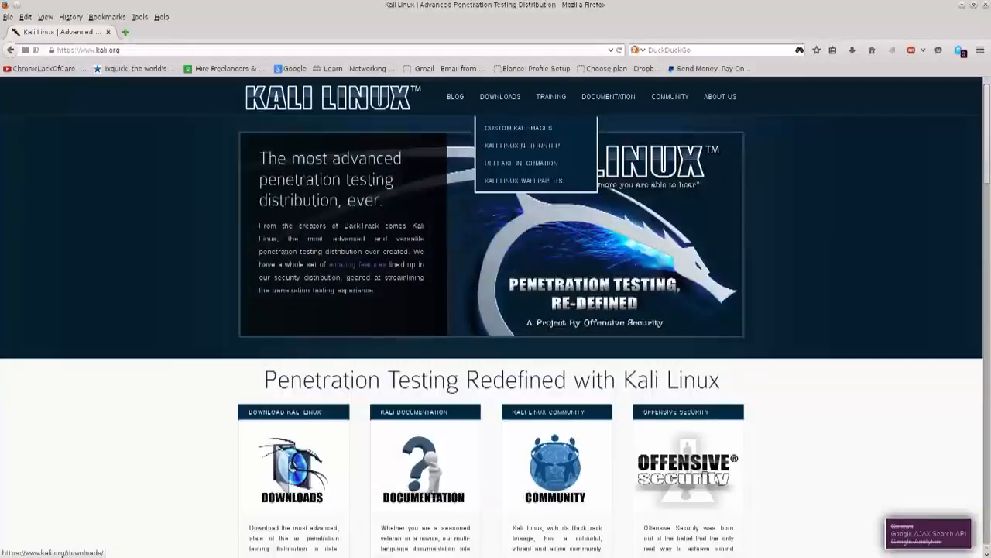
{"action": "left_click", "coordinate": [501, 96]}
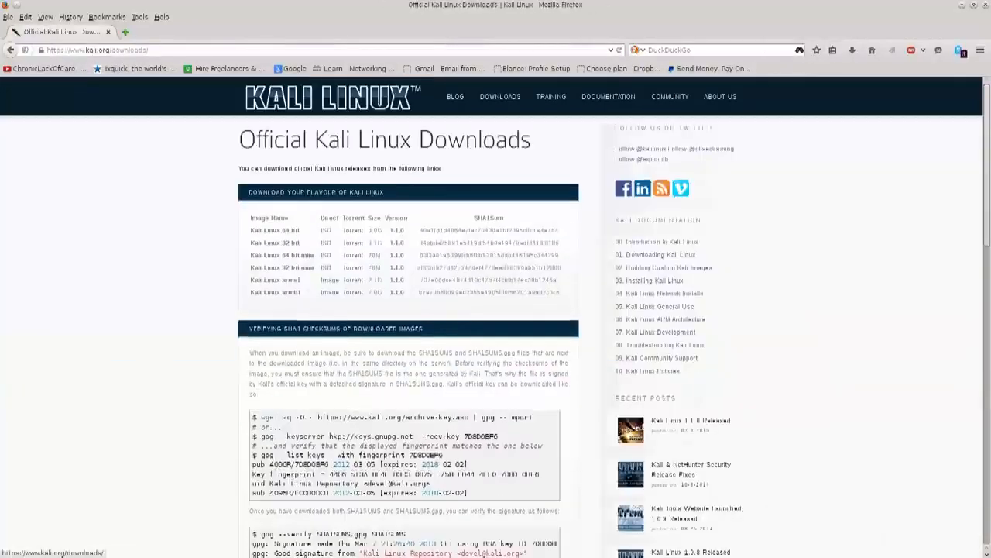
{"action": "key", "text": "ctrl+plus"}
{"action": "key", "text": "ctrl+plus"}
{"action": "key", "text": "ctrl+plus"}
{"action": "key", "text": "ctrl+plus"}
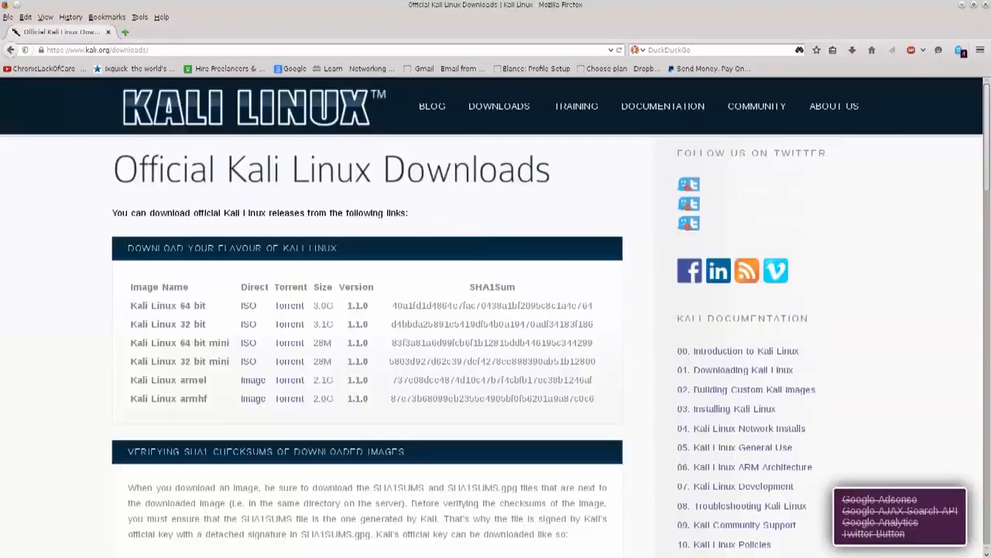
{"action": "key", "text": "ctrl+plus"}
{"action": "scroll", "coordinate": [496, 317], "scroll_direction": "down", "scroll_amount": 1}
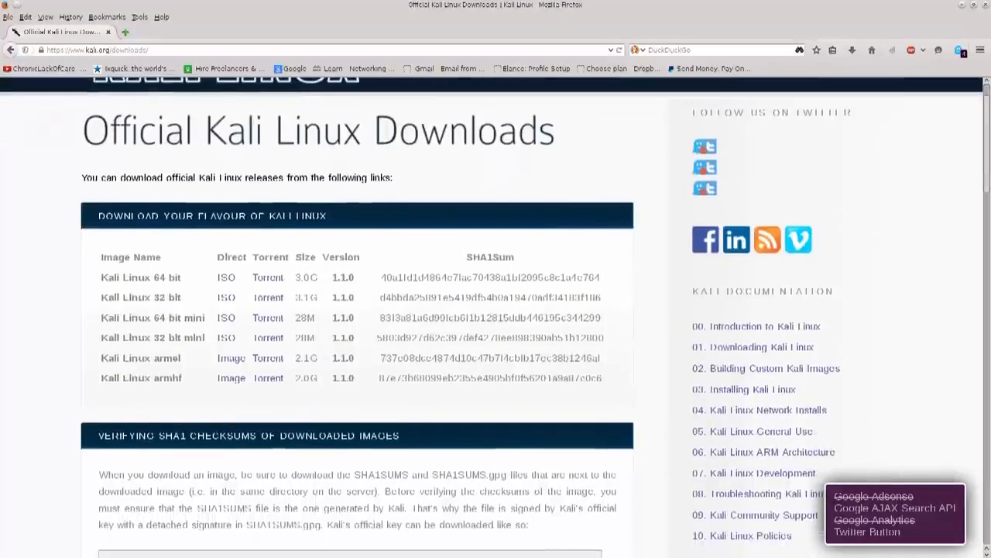
Examine the Kali Linux 64 bit entry in the downloads table, including its direct ISO, torrent and size.
{"action": "left_click_drag", "start_coordinate": [102, 278], "coordinate": [182, 277]}
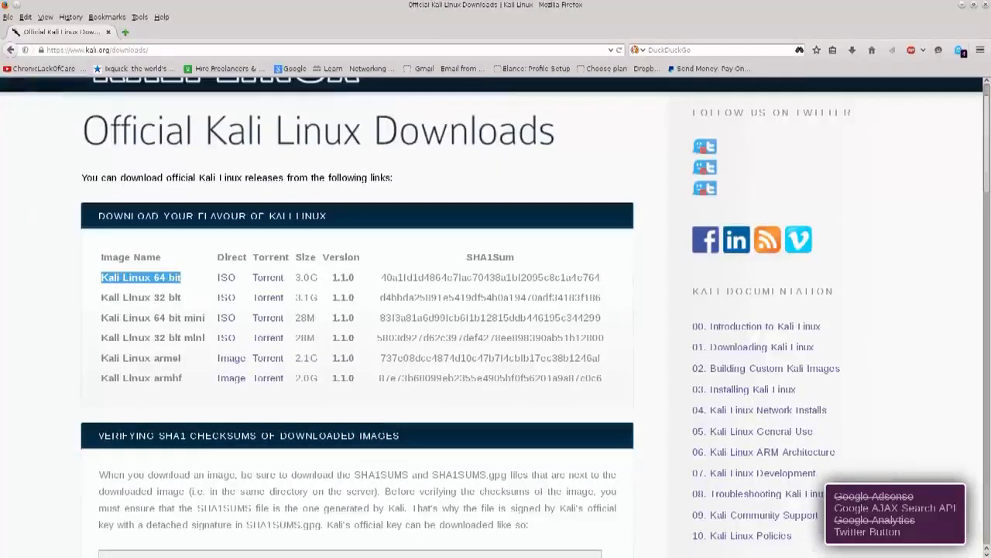
{"action": "left_click_drag", "start_coordinate": [218, 258], "coordinate": [228, 278]}
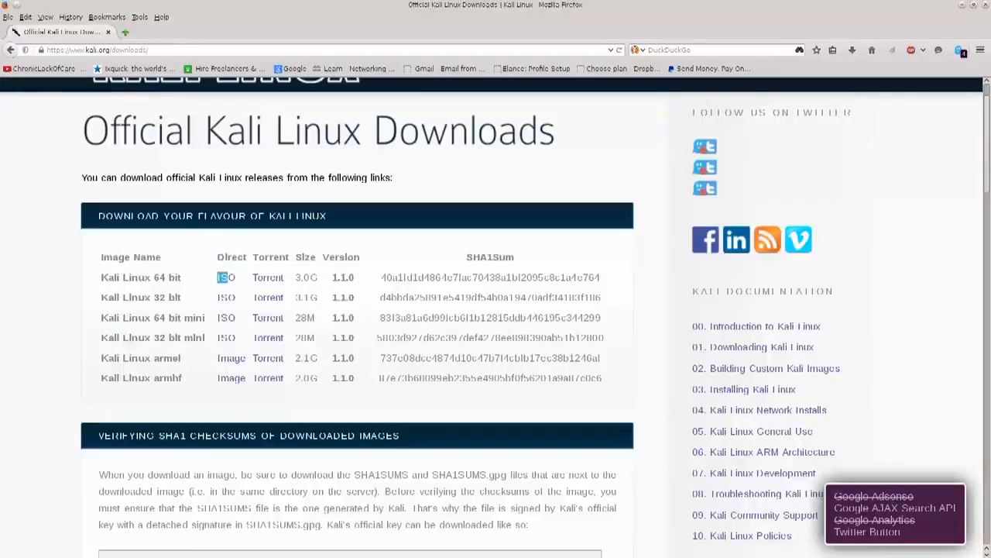
{"action": "left_click_drag", "start_coordinate": [253, 257], "coordinate": [277, 277]}
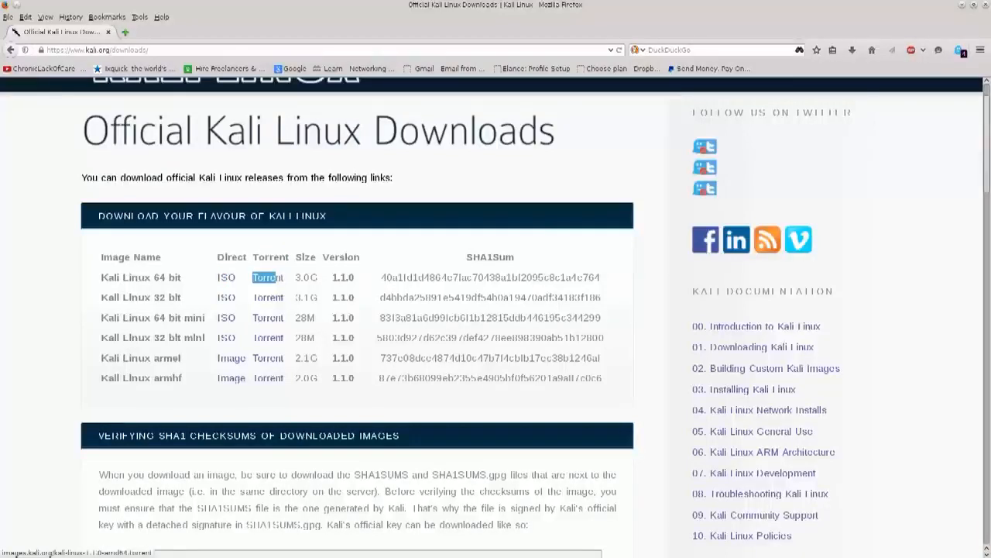
{"action": "left_click", "coordinate": [215, 277]}
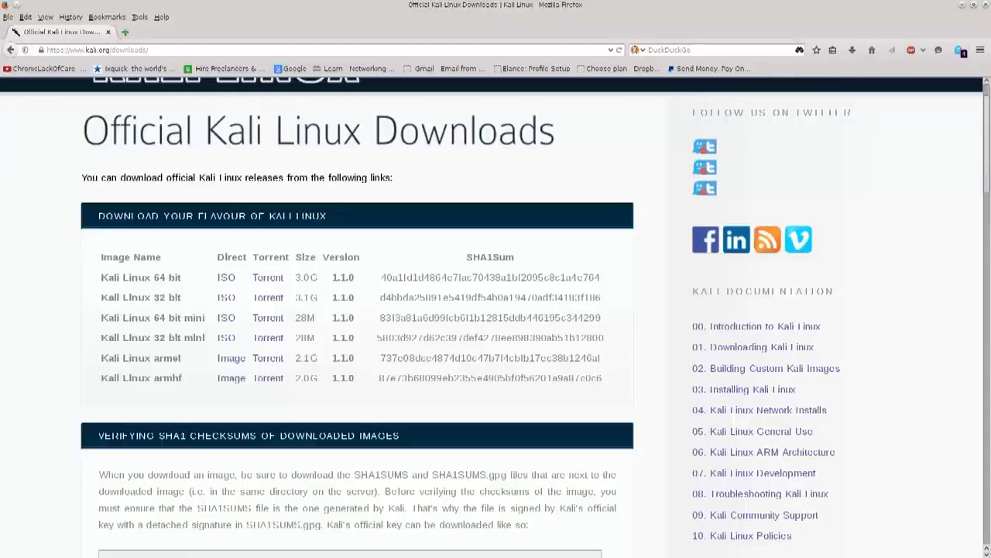
{"action": "left_click_drag", "start_coordinate": [295, 277], "coordinate": [317, 277]}
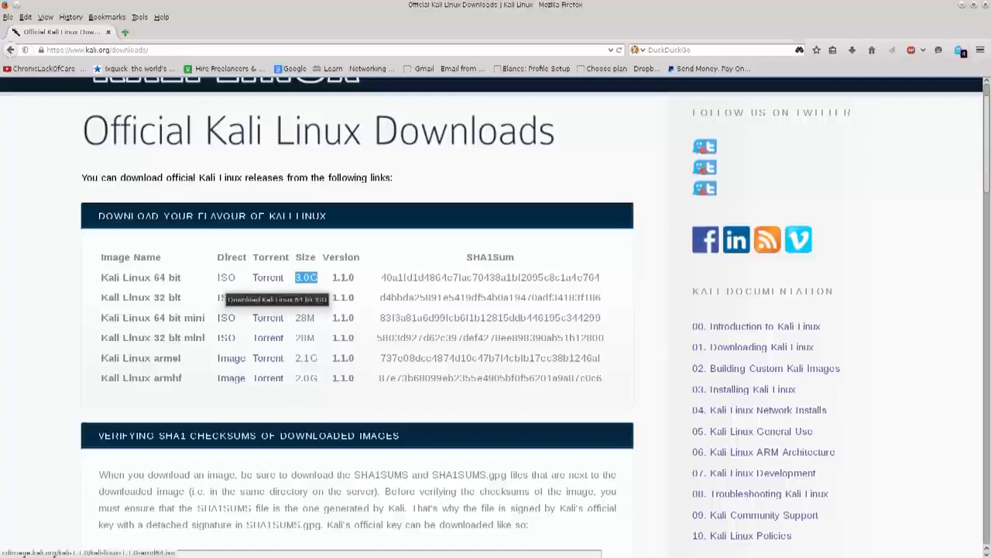
Start saving the Kali Linux 64 bit ISO as a direct download and cancel it.
{"action": "left_click", "coordinate": [226, 278]}
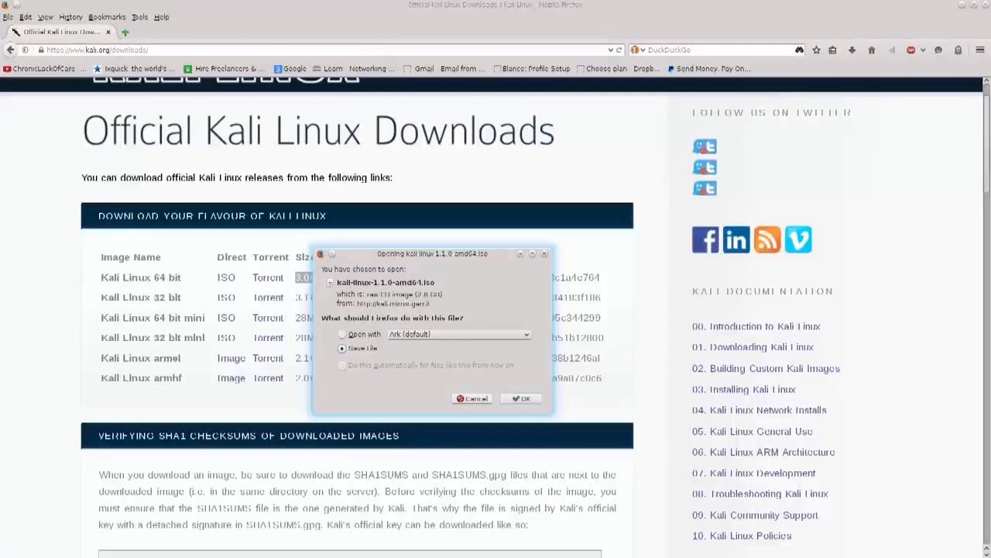
{"action": "left_click", "coordinate": [522, 398]}
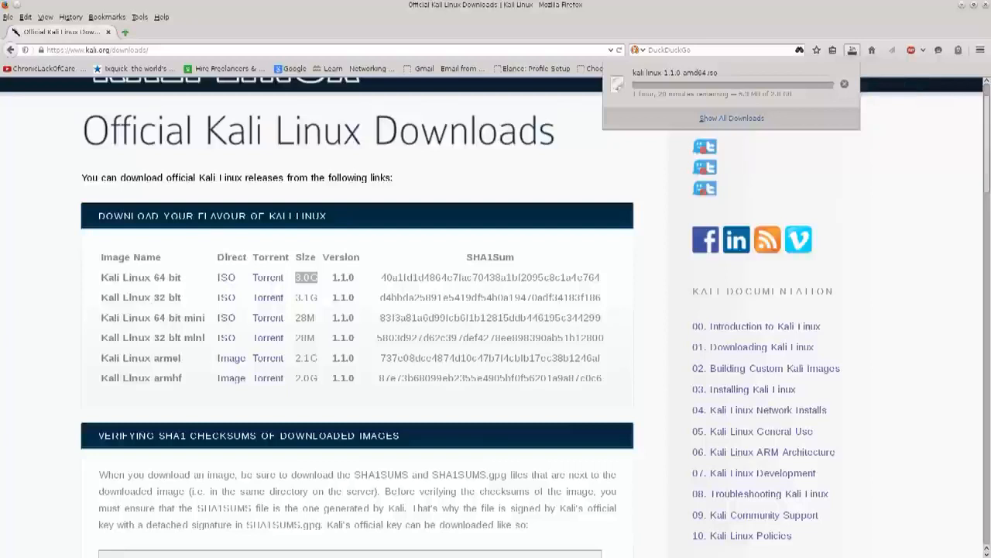
{"action": "left_click", "coordinate": [844, 83]}
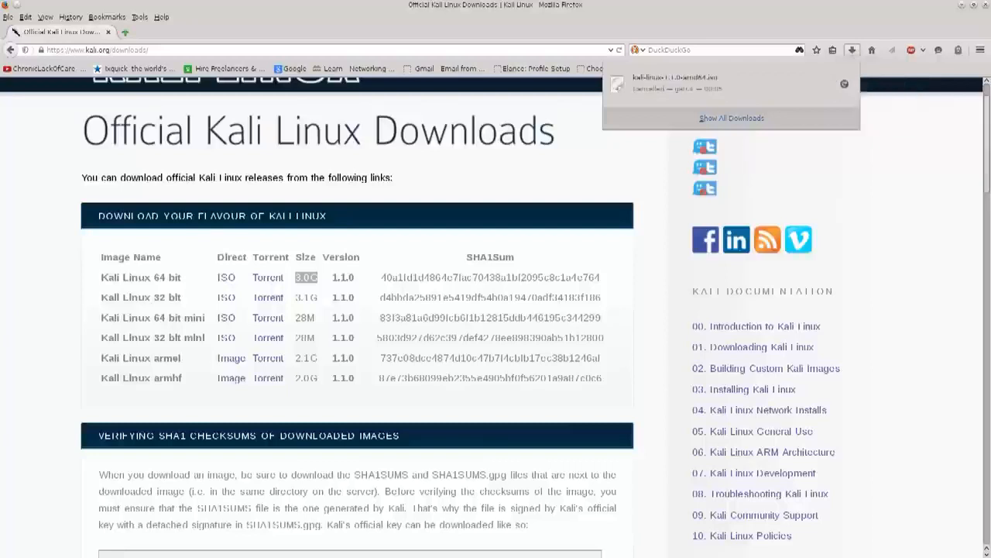
{"action": "left_click", "coordinate": [840, 174]}
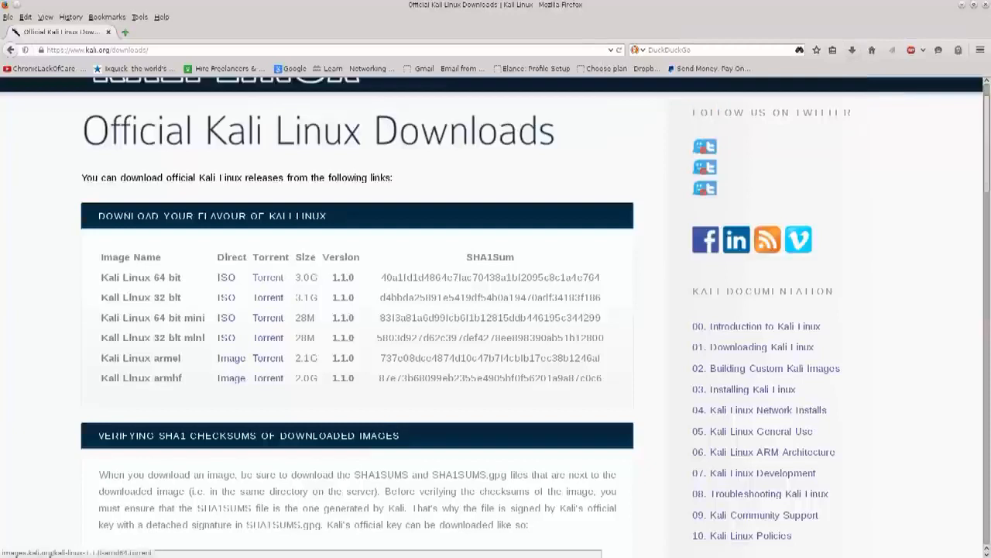
Save the torrent file for the Kali Linux 64 bit image and bring up the list of recent downloads.
{"action": "left_click", "coordinate": [268, 277]}
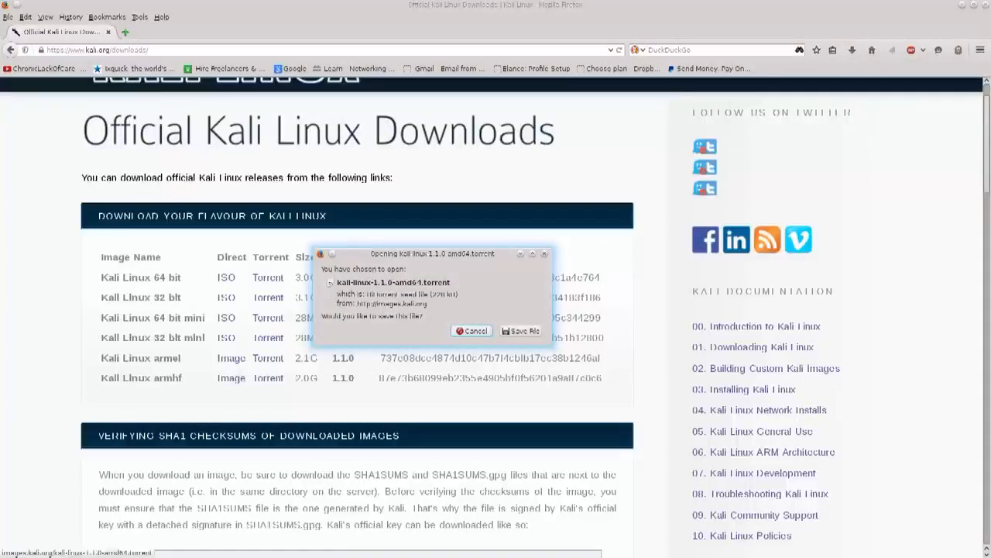
{"action": "left_click", "coordinate": [521, 331]}
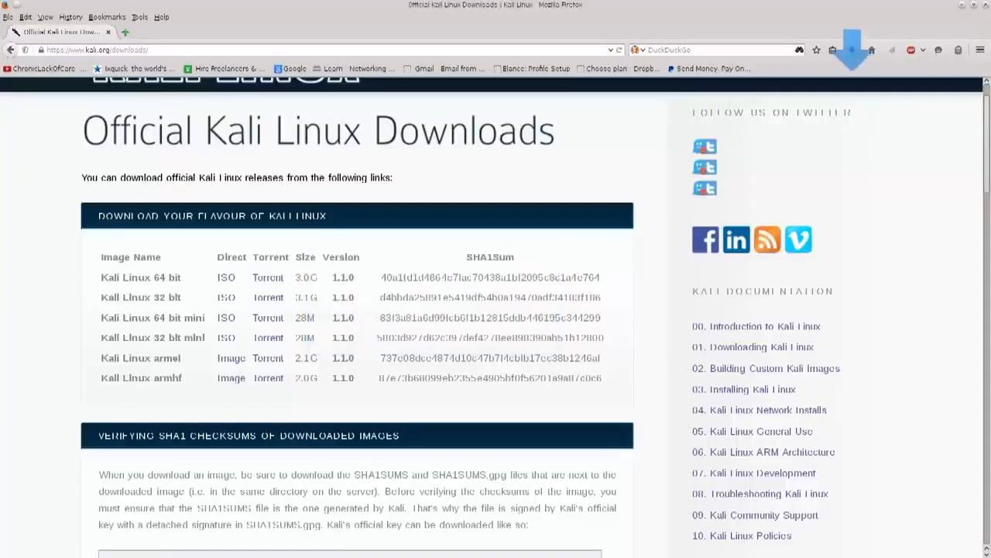
{"action": "left_click", "coordinate": [852, 49]}
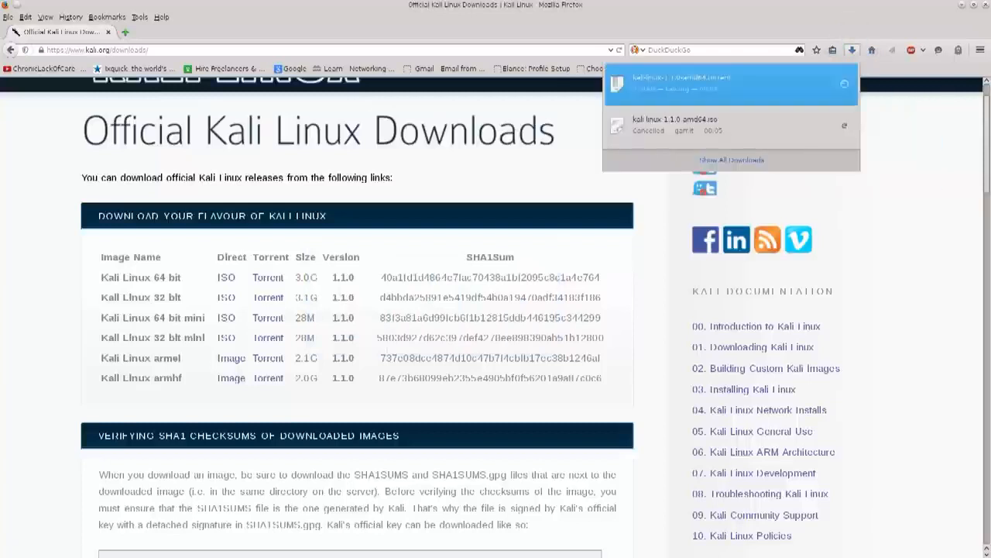
Open the saved kali-linux-1.1.0-amd64 torrent in Transmission and add it with Downloads as the destination folder.
{"action": "left_click", "coordinate": [682, 84]}
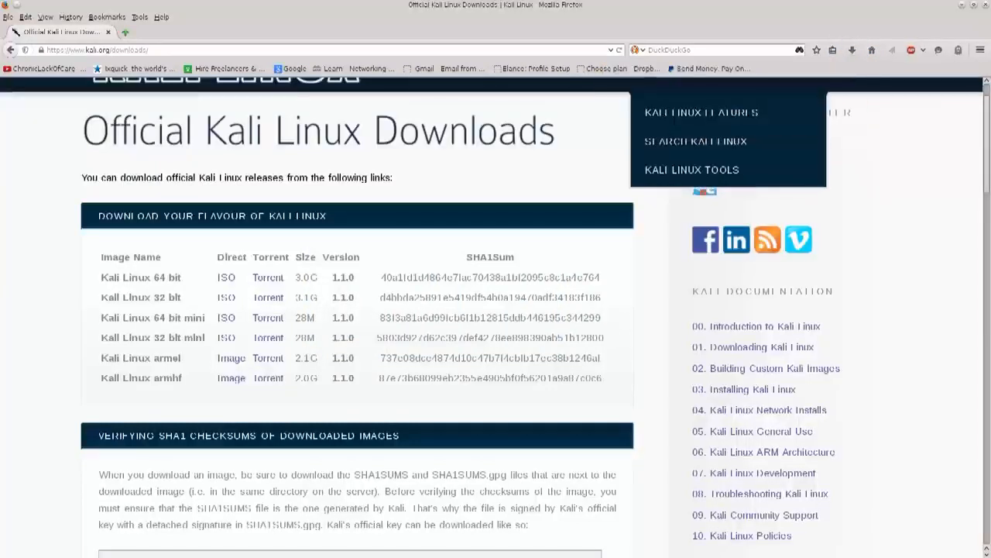
{"action": "mouse_move", "coordinate": [784, 116]}
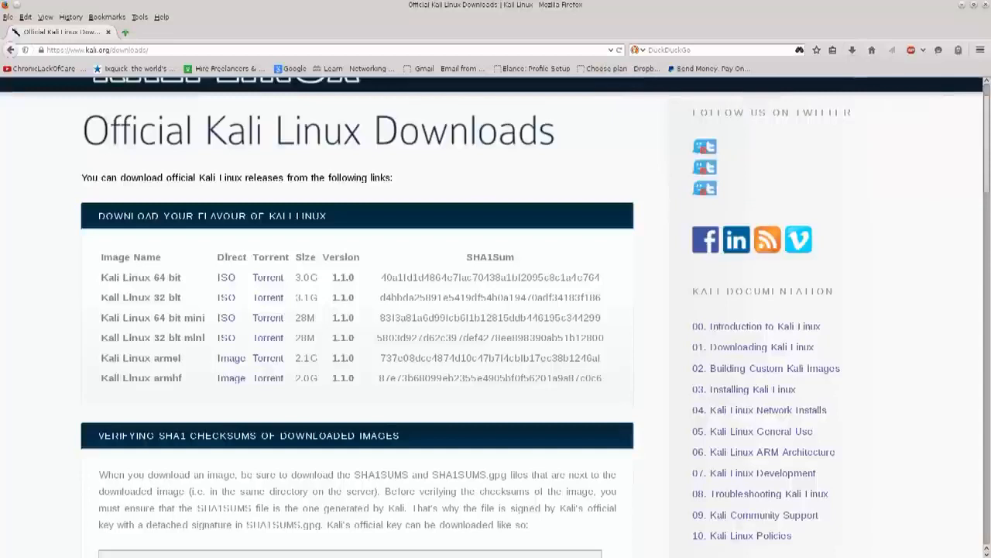
{"action": "mouse_move", "coordinate": [589, 5]}
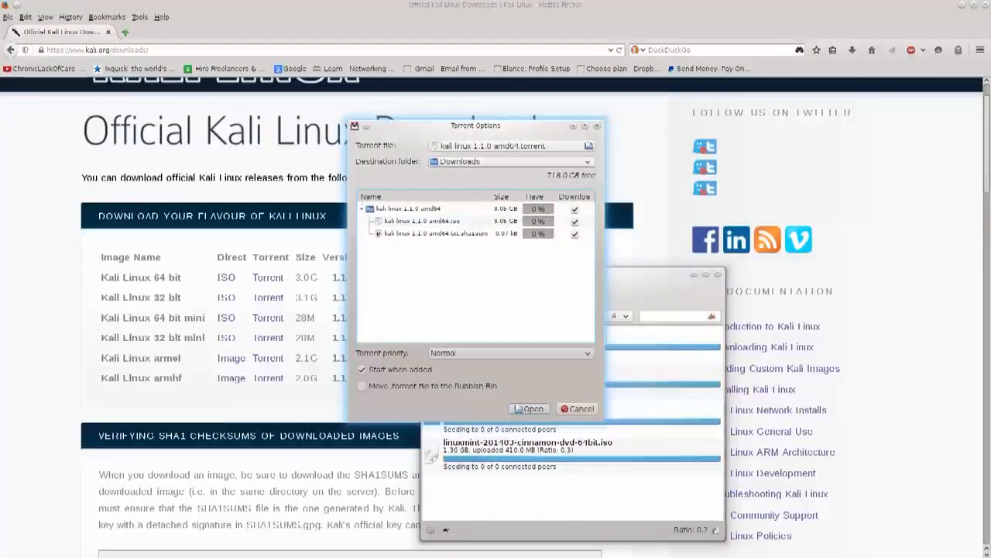
{"action": "left_click", "coordinate": [517, 408]}
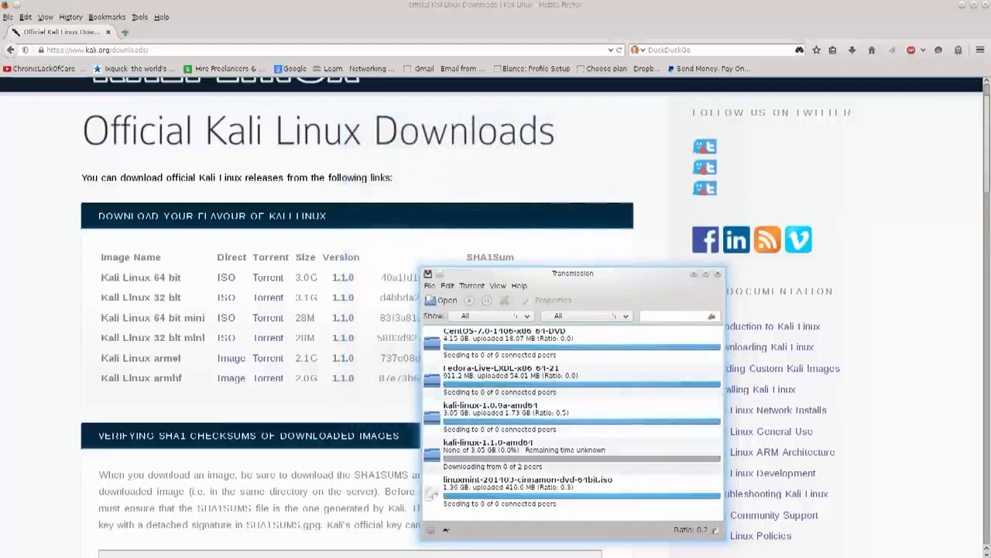
Remove the kali-linux-1.1.0-amd64 torrent from Transmission's list and close Transmission.
{"action": "left_click", "coordinate": [573, 456]}
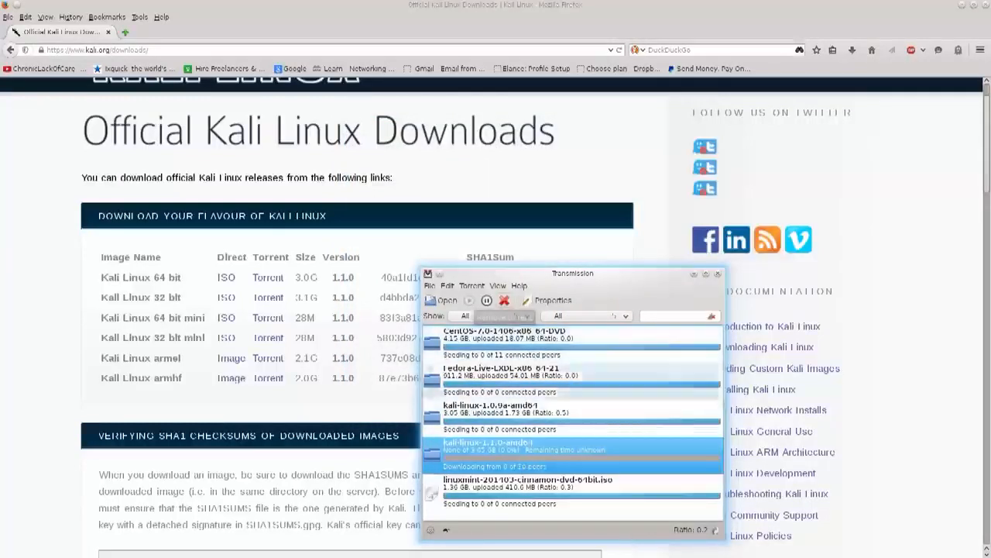
{"action": "key", "text": "Delete"}
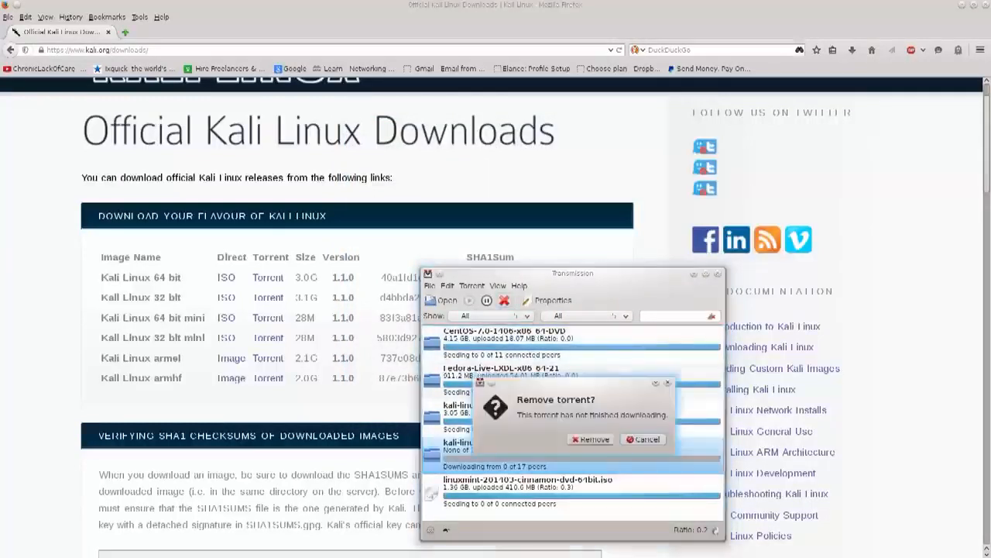
{"action": "key", "text": "Return"}
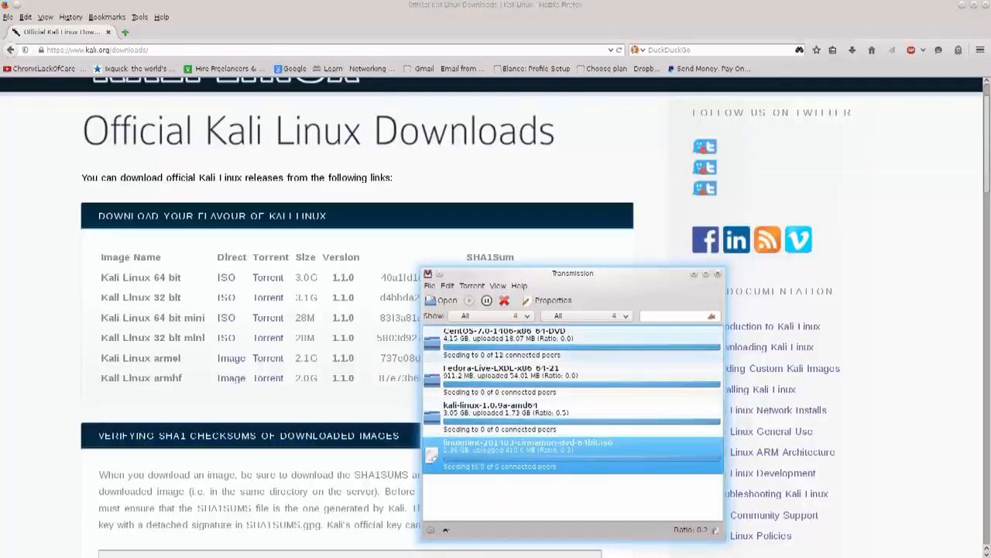
{"action": "left_click", "coordinate": [718, 273]}
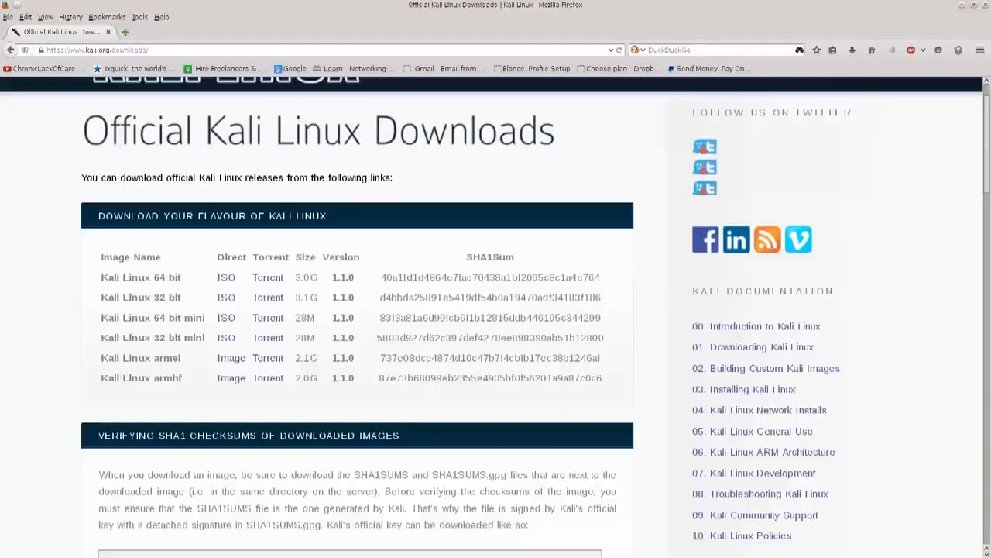
Close the Kali downloads page, find VirtualBox by searching the installed applications for "virtua", and launch Oracle VM VirtualBox.
{"action": "left_click", "coordinate": [109, 32]}
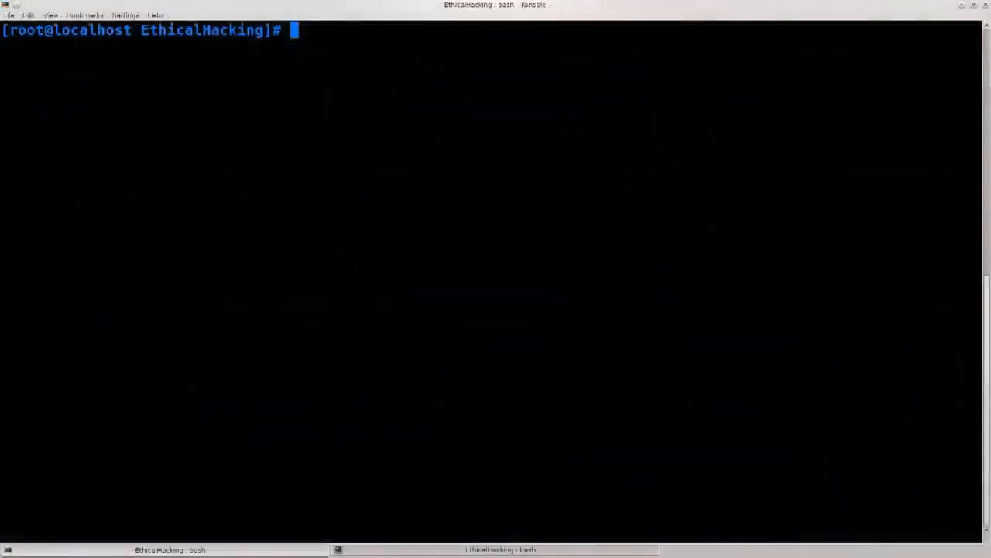
{"action": "left_click", "coordinate": [8, 6]}
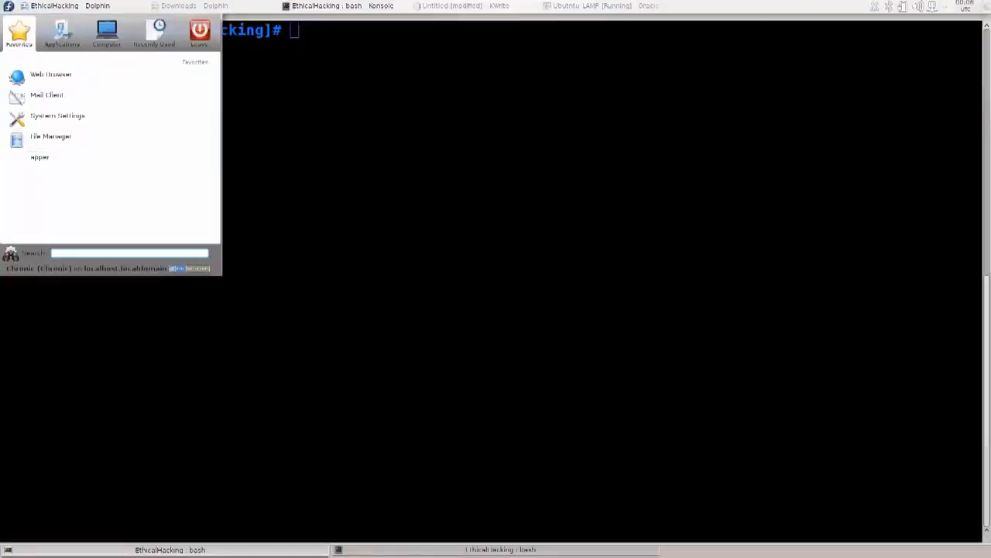
{"action": "type", "text": "virtua"}
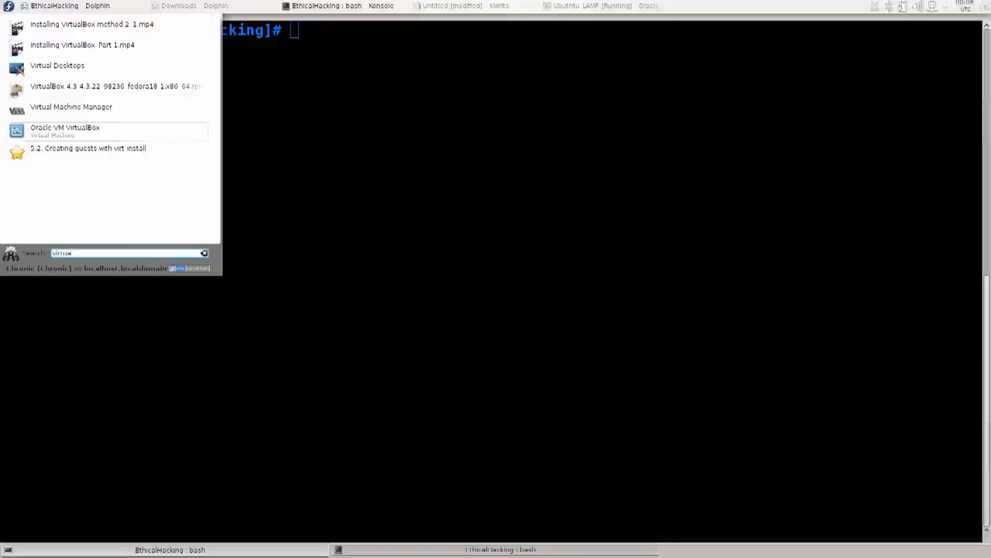
{"action": "mouse_move", "coordinate": [2, 310]}
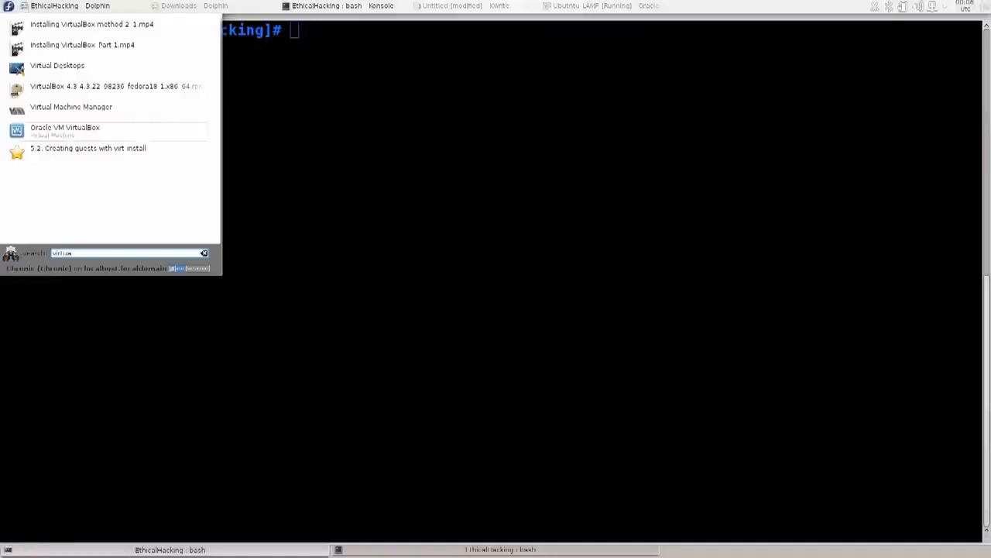
{"action": "left_click", "coordinate": [88, 130]}
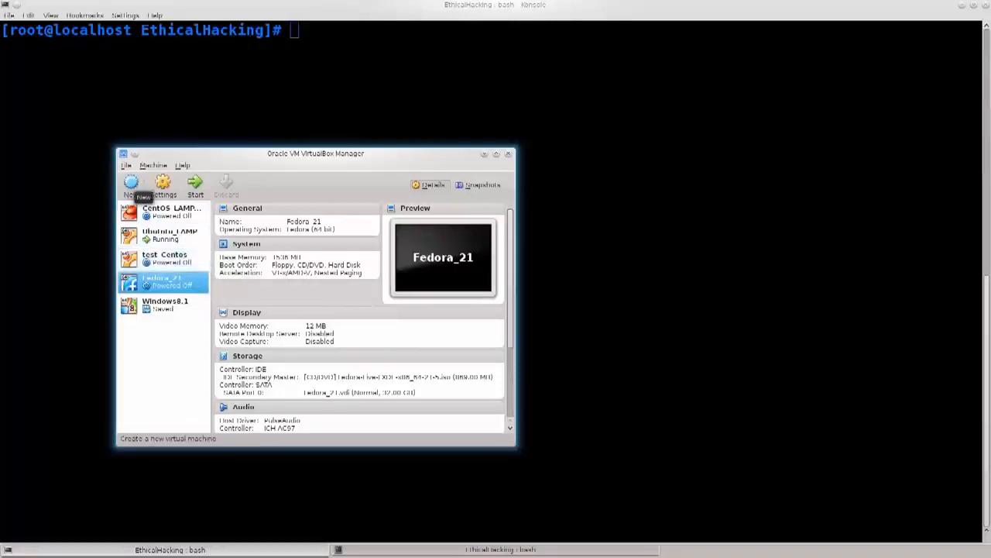
Start a new virtual machine named Kali with type Linux and version Debian (64 bit).
{"action": "left_click", "coordinate": [131, 185]}
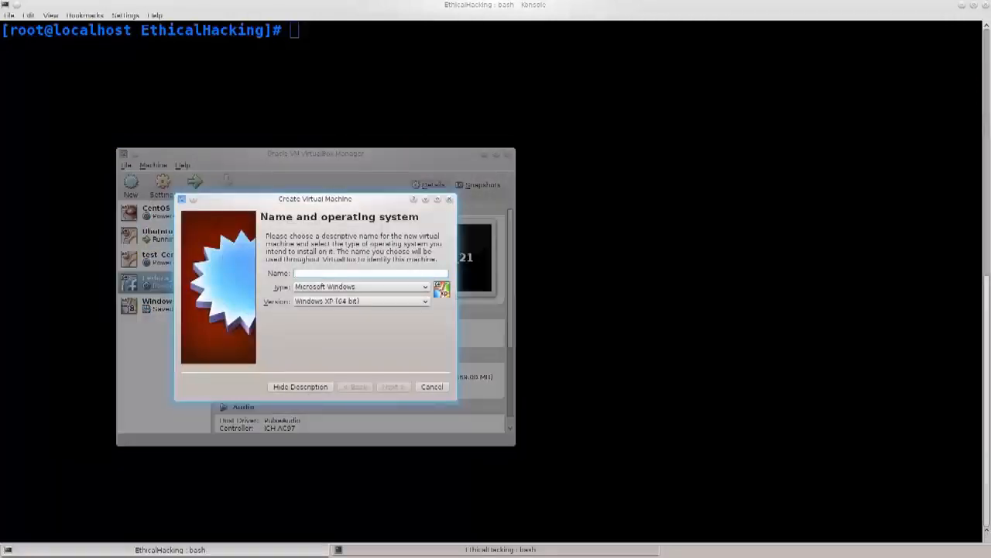
{"action": "type", "text": "Kali"}
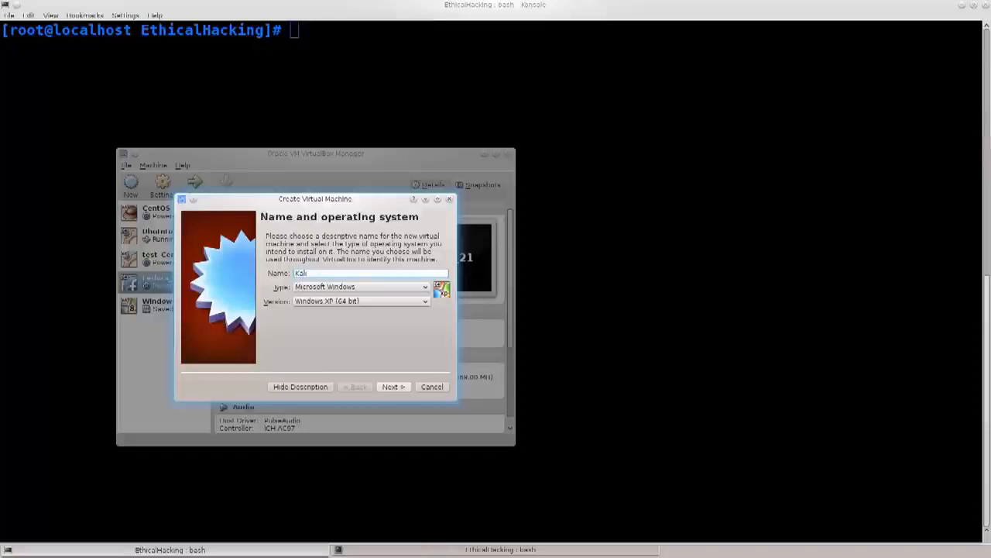
{"action": "left_click", "coordinate": [361, 287]}
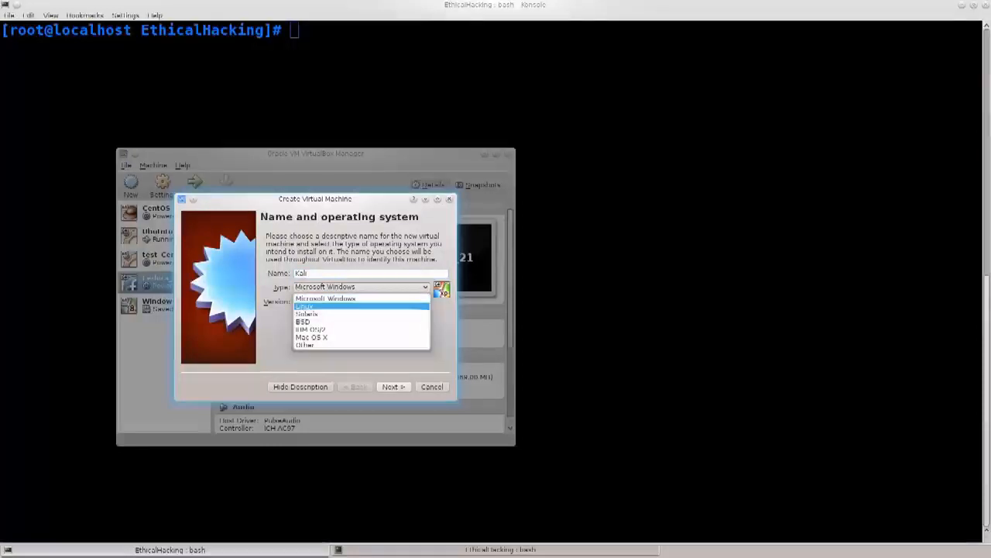
{"action": "key", "text": "Down"}
{"action": "left_click", "coordinate": [361, 306]}
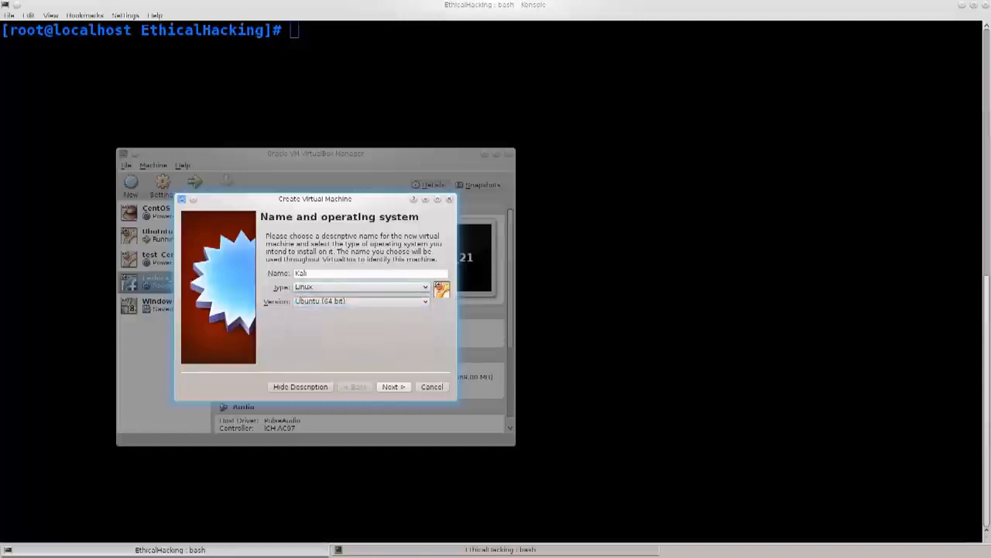
{"action": "left_click", "coordinate": [360, 302]}
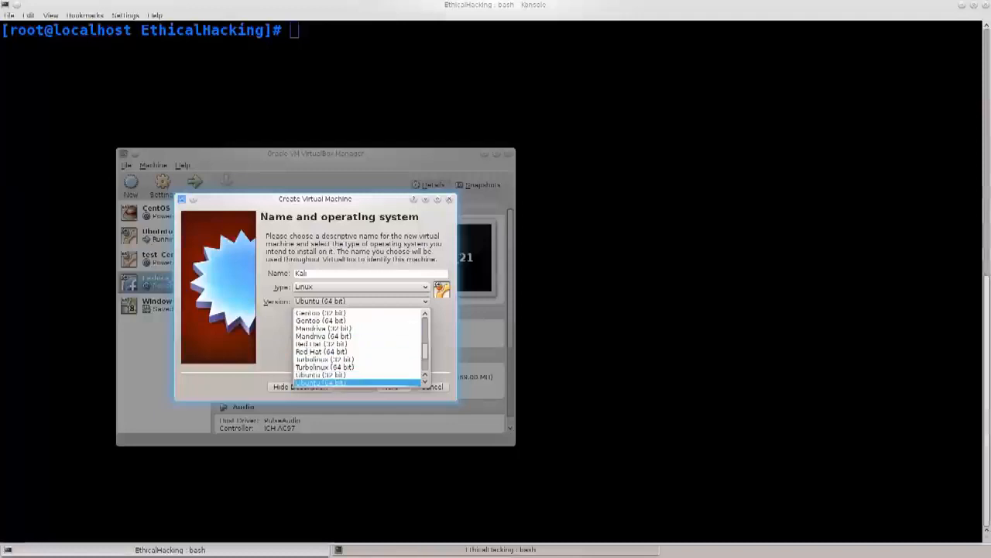
{"action": "scroll", "coordinate": [358, 349], "scroll_direction": "up", "scroll_amount": 2}
{"action": "scroll", "coordinate": [358, 349], "scroll_direction": "up", "scroll_amount": 1}
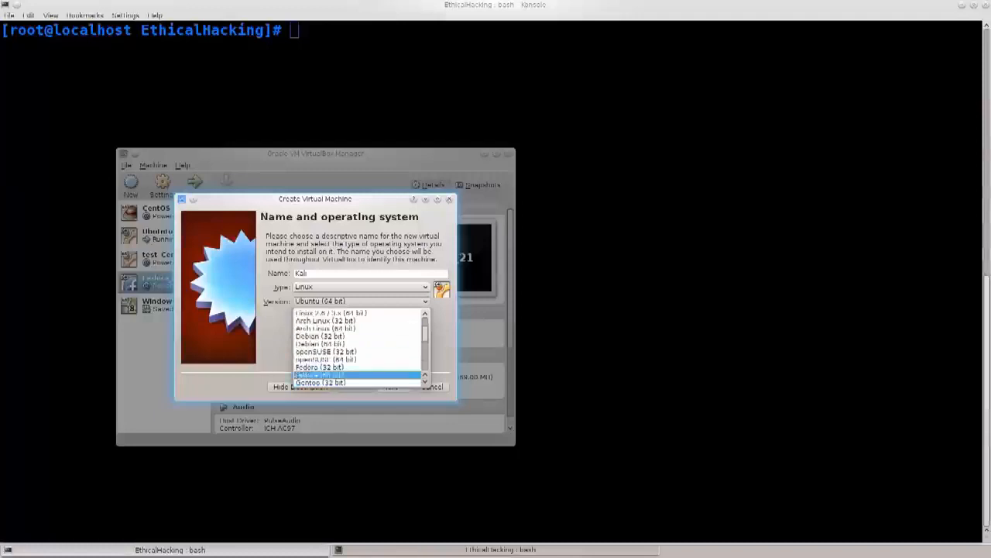
{"action": "left_click", "coordinate": [358, 344]}
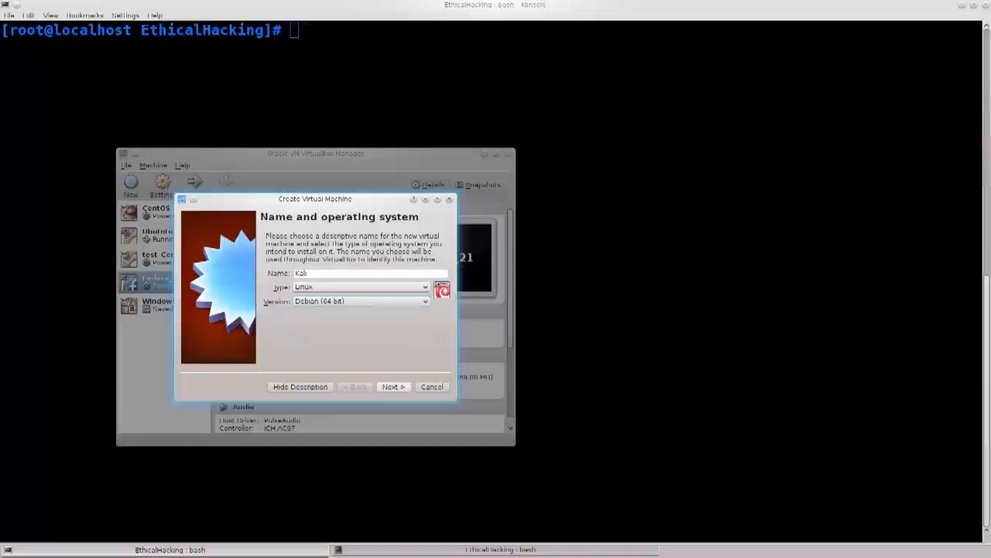
{"action": "left_click", "coordinate": [359, 301]}
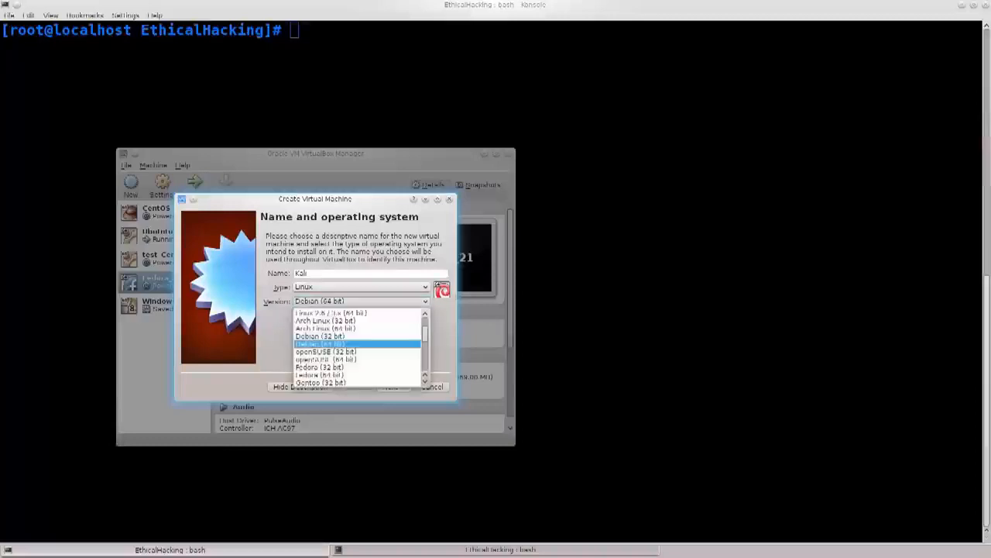
{"action": "scroll", "coordinate": [358, 349], "scroll_direction": "down", "scroll_amount": 3}
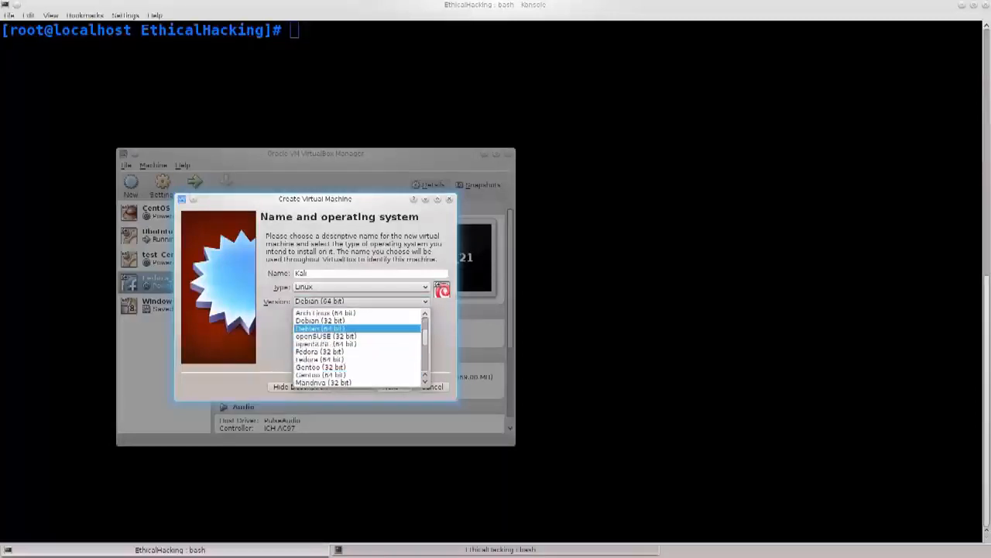
{"action": "scroll", "coordinate": [358, 348], "scroll_direction": "down", "scroll_amount": 4}
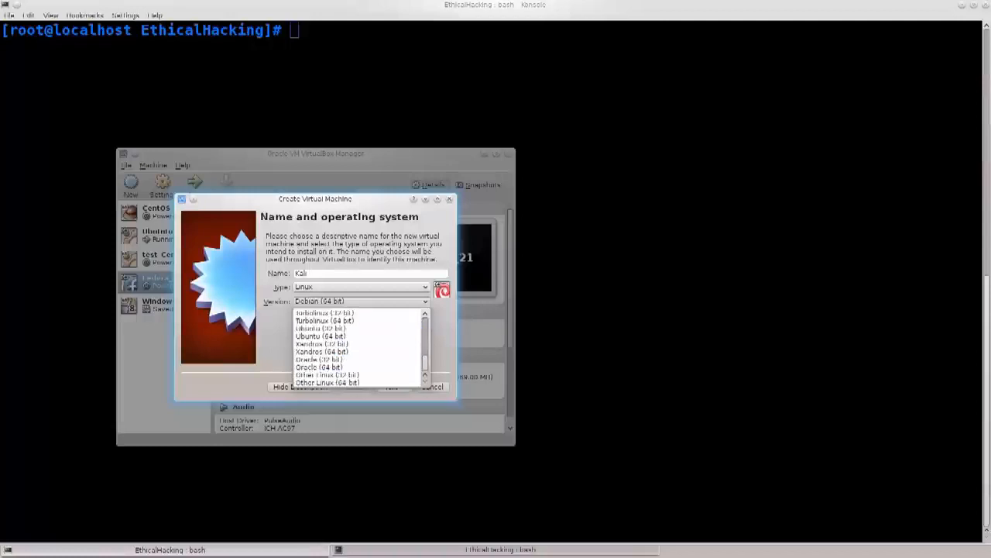
{"action": "scroll", "coordinate": [358, 348], "scroll_direction": "up", "scroll_amount": 4}
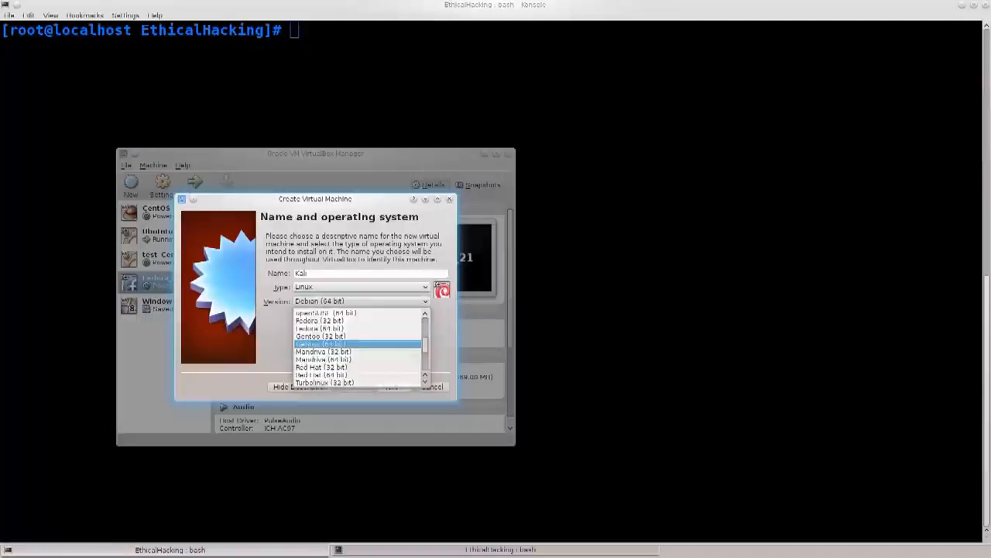
{"action": "key", "text": "Escape"}
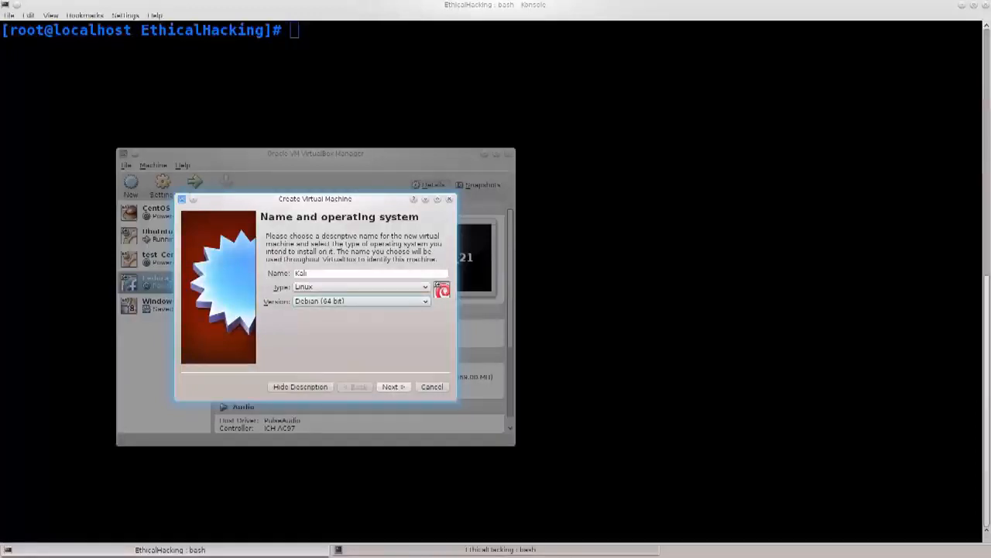
Accept the name and operating system, and set the new machine's memory size to 2048 MB.
{"action": "key", "text": "Return"}
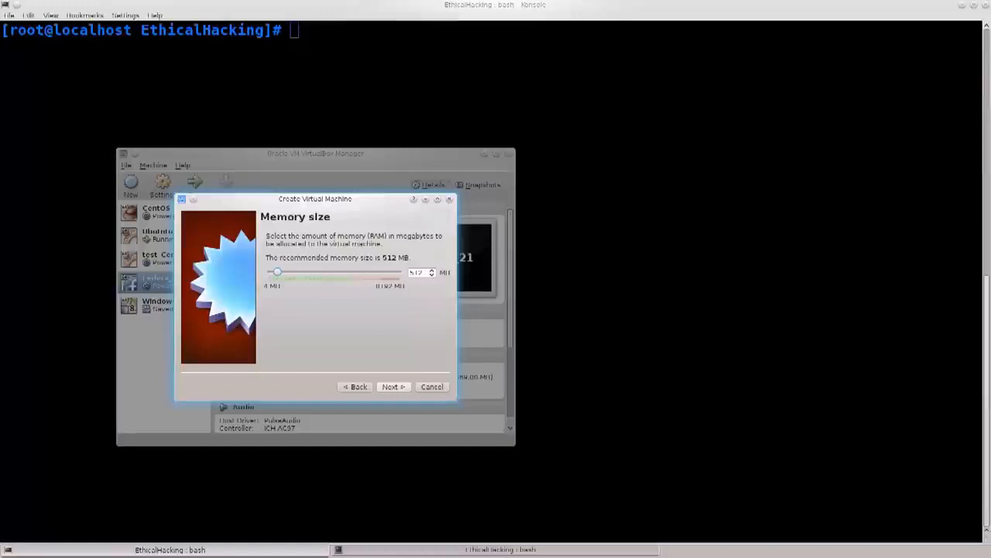
{"action": "left_click_drag", "start_coordinate": [277, 272], "coordinate": [292, 272]}
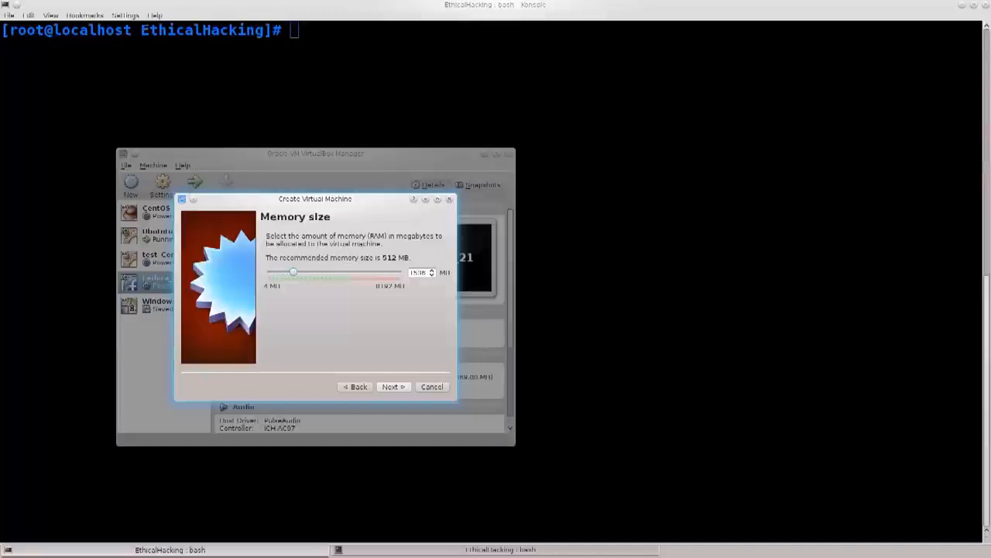
{"action": "left_click_drag", "start_coordinate": [293, 272], "coordinate": [301, 272]}
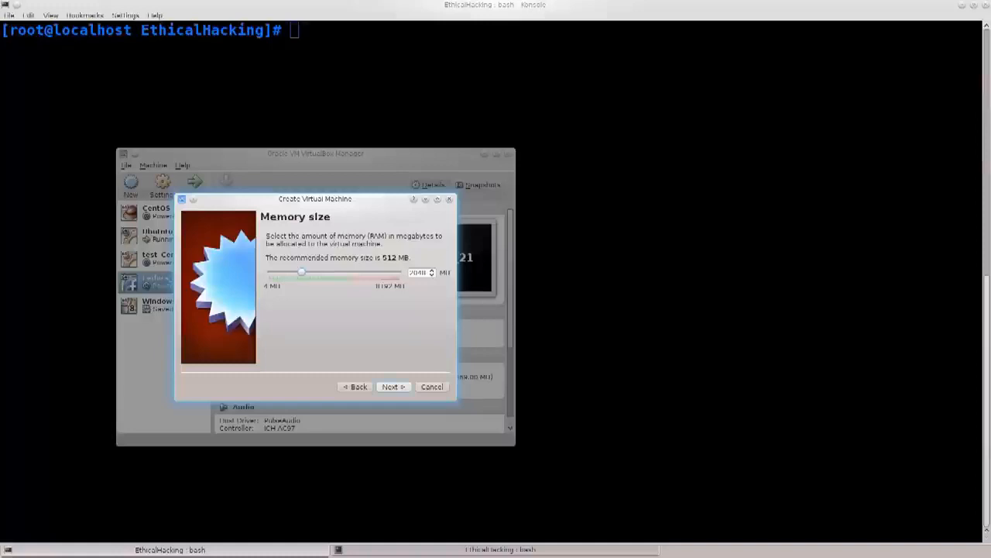
{"action": "key", "text": "Return"}
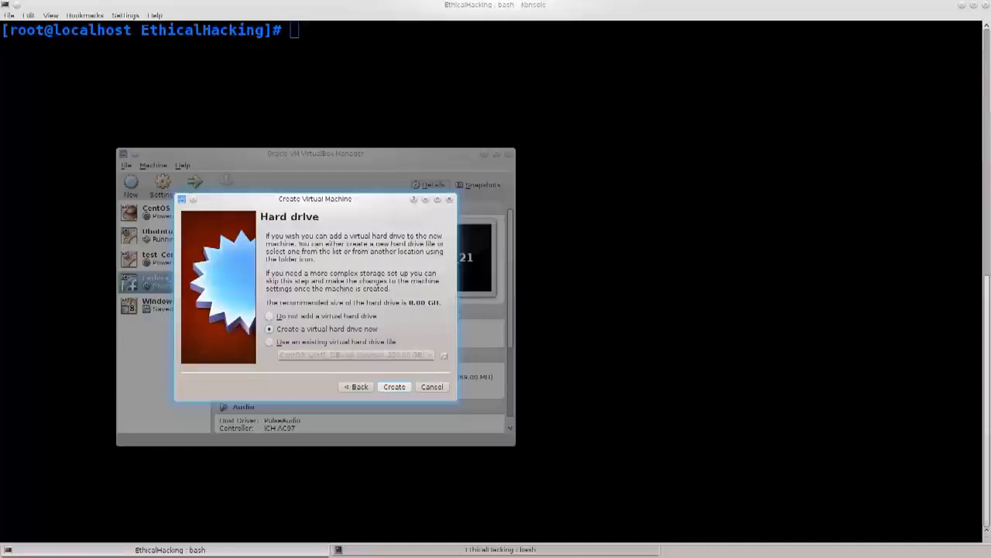
Create a new dynamically allocated VDI virtual hard drive named Kali for the machine, with a size of 121.80 GB.
{"action": "key", "text": "Return"}
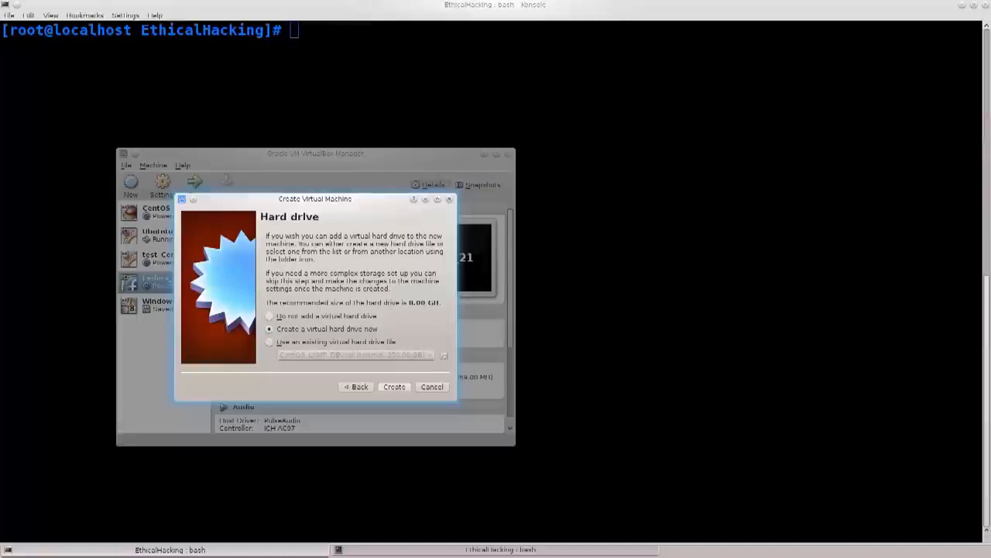
{"action": "key", "text": "Return"}
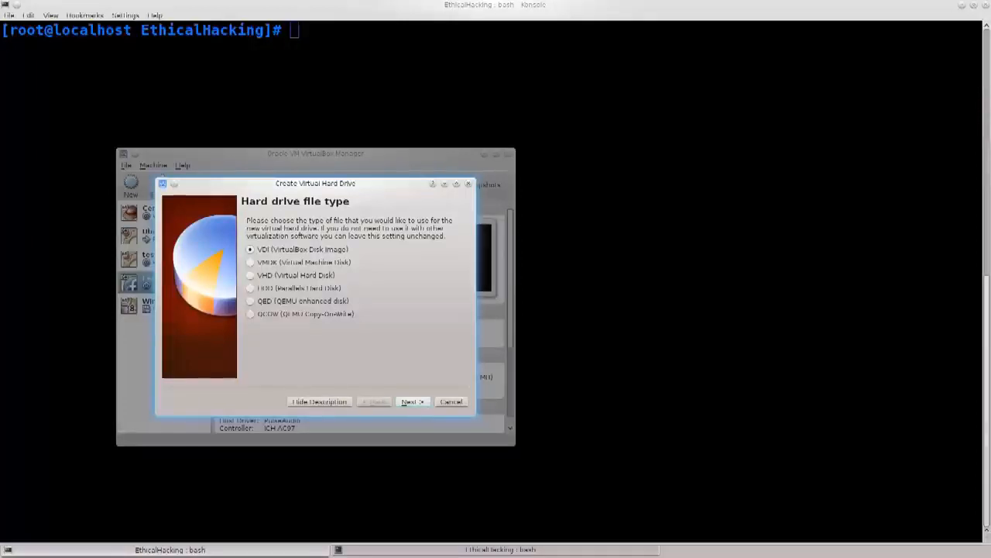
{"action": "left_click", "coordinate": [409, 401]}
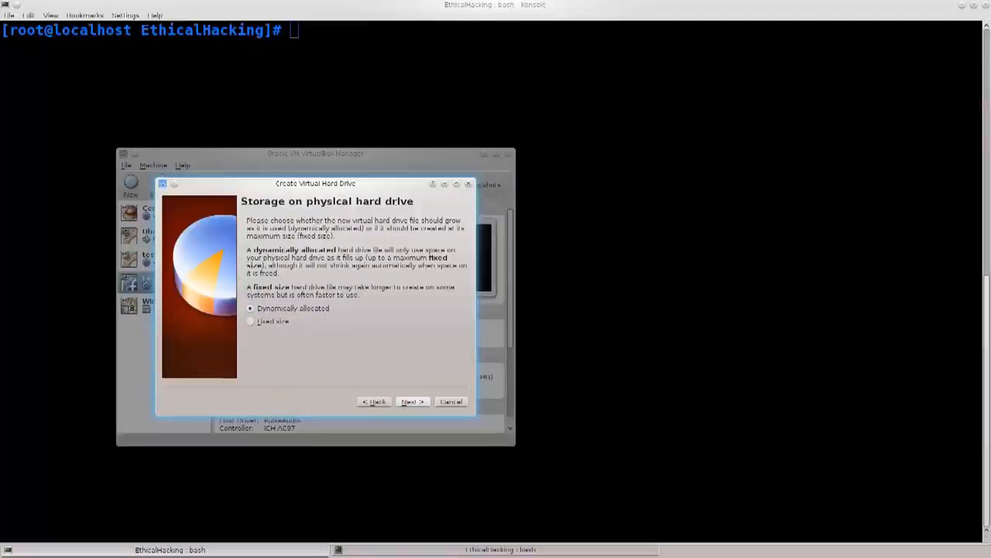
{"action": "left_click_drag", "start_coordinate": [247, 250], "coordinate": [448, 257]}
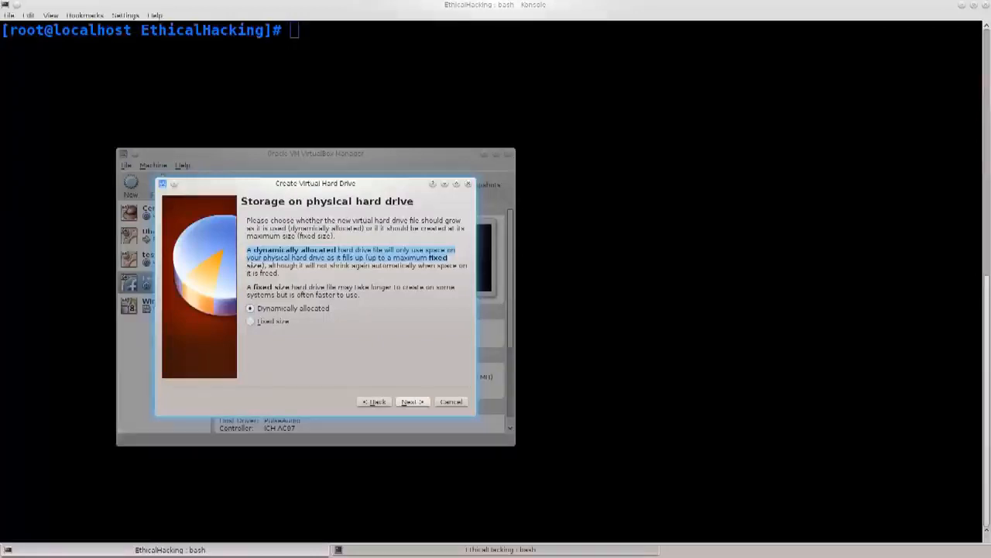
{"action": "left_click", "coordinate": [413, 402]}
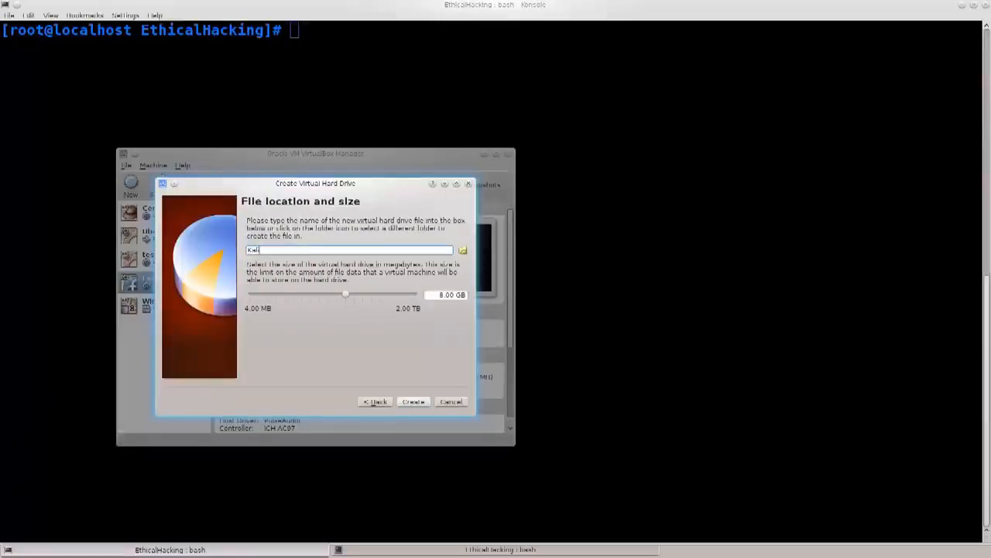
{"action": "left_click_drag", "start_coordinate": [345, 294], "coordinate": [379, 295]}
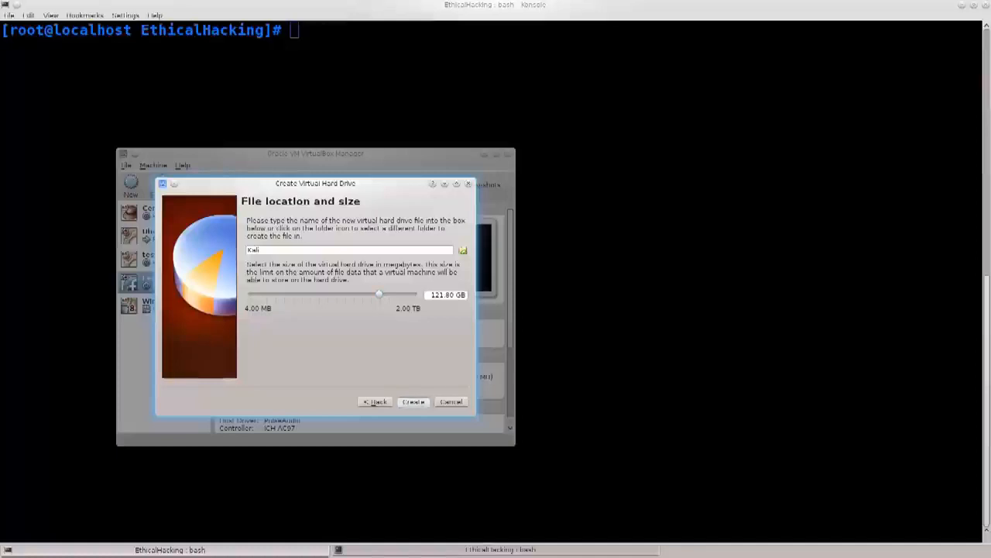
{"action": "left_click", "coordinate": [413, 401]}
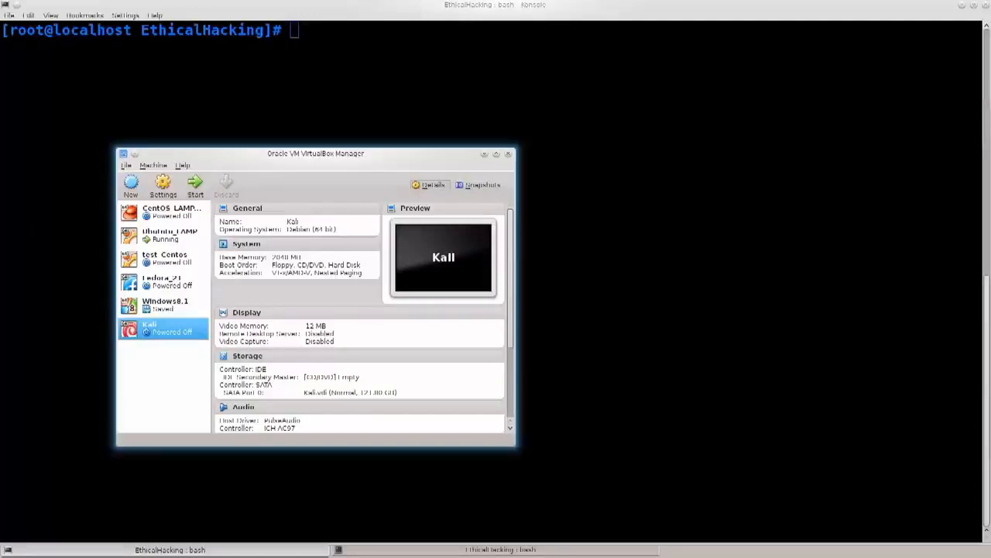
Open the Kali machine's storage settings and select the empty optical drive under the IDE controller.
{"action": "right_click", "coordinate": [143, 329]}
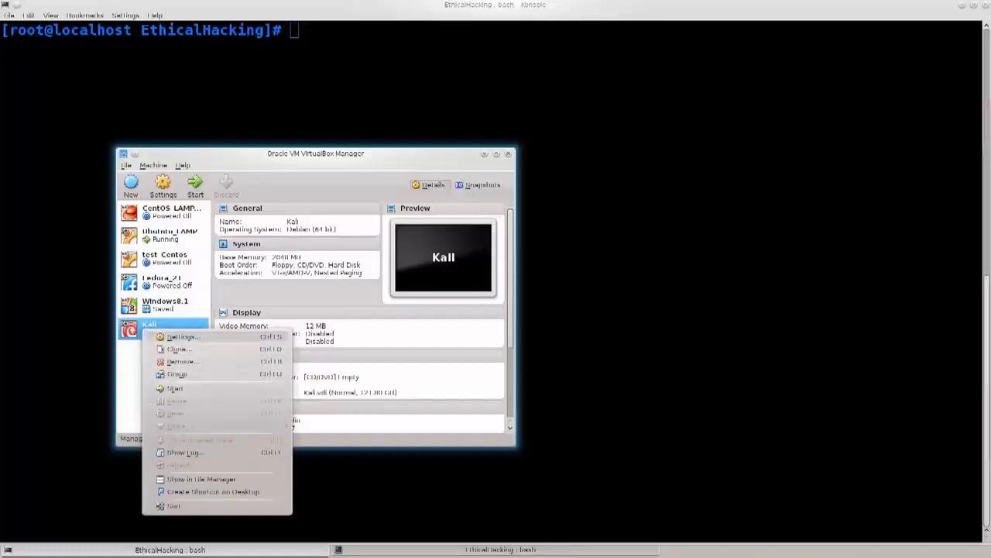
{"action": "left_click", "coordinate": [183, 337]}
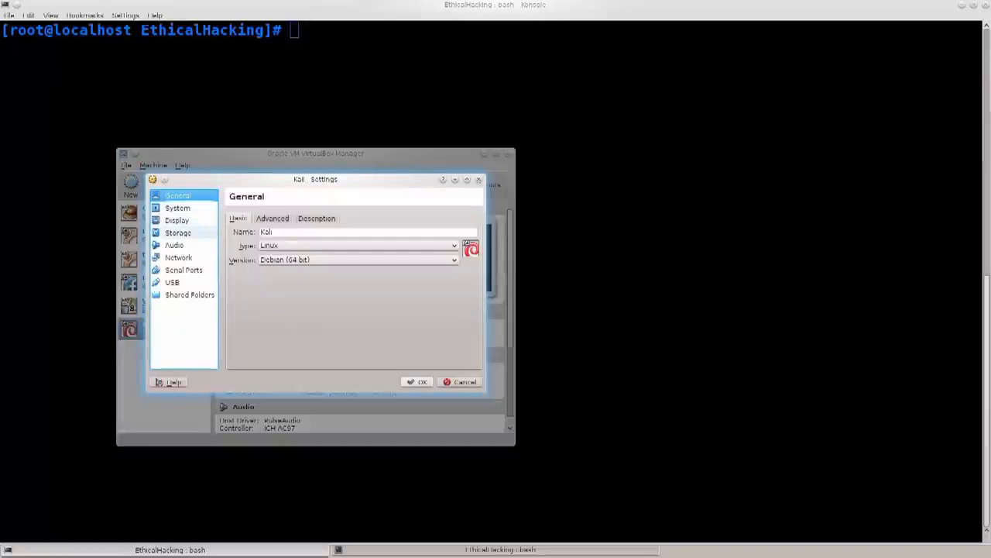
{"action": "left_click", "coordinate": [179, 233]}
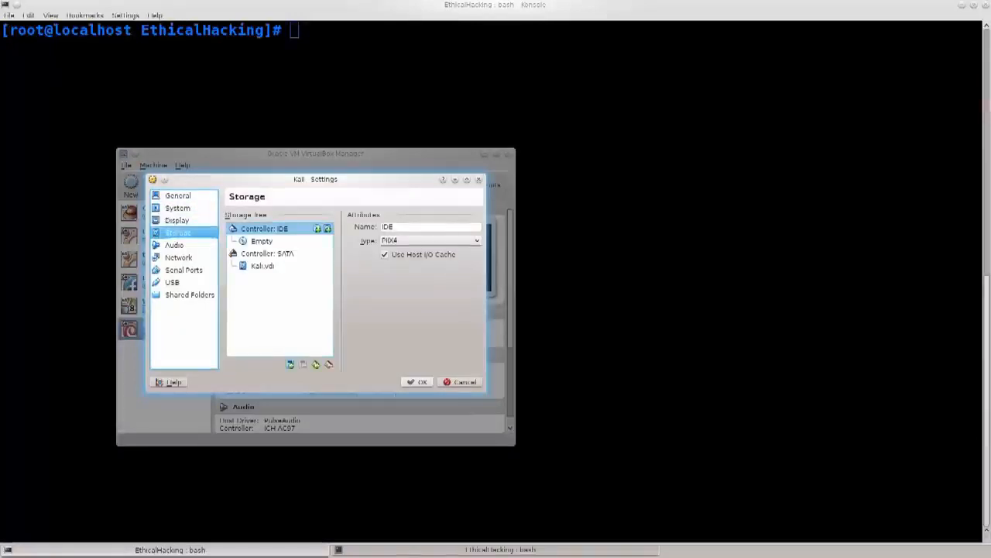
{"action": "left_click", "coordinate": [261, 240]}
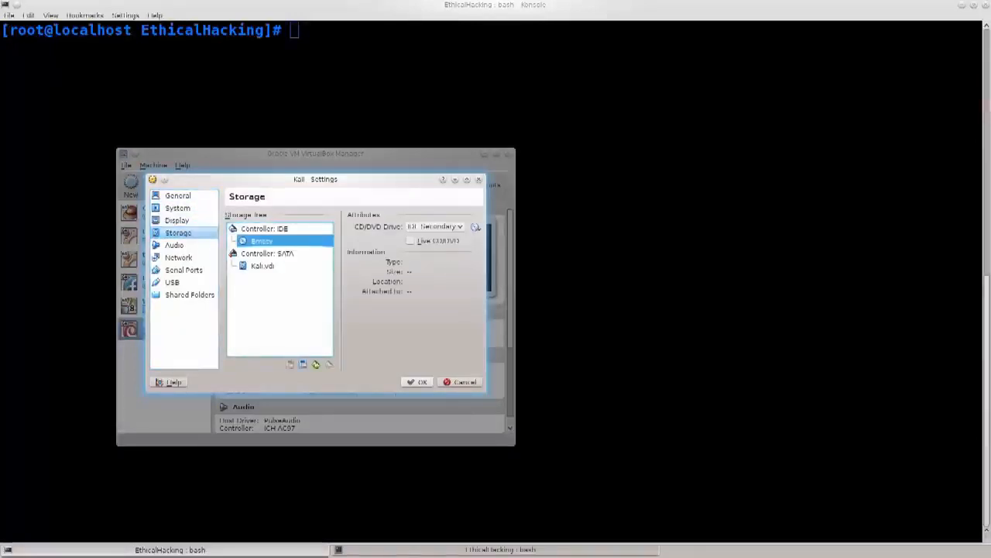
Attach kali-linux-1.0.9a-amd64.iso from the kali-linux-1.0.9a-amd64 folder in Downloads as the drive's virtual CD/DVD disk.
{"action": "left_click", "coordinate": [476, 226]}
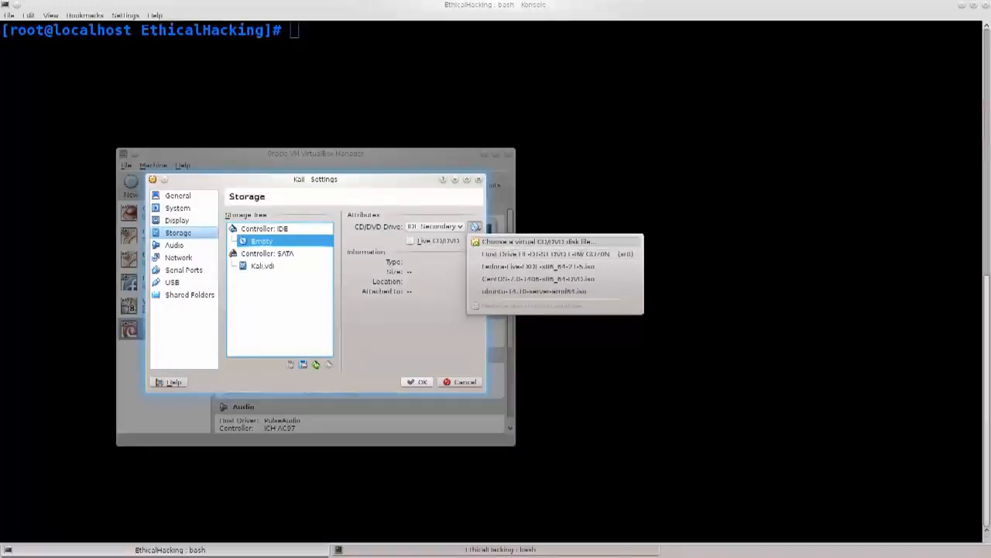
{"action": "left_click", "coordinate": [539, 241]}
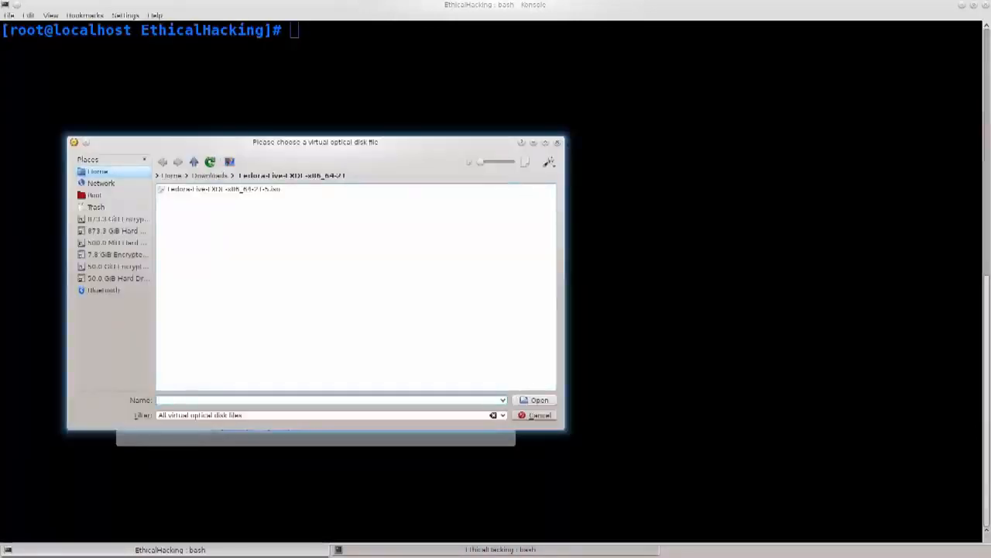
{"action": "left_click", "coordinate": [97, 171]}
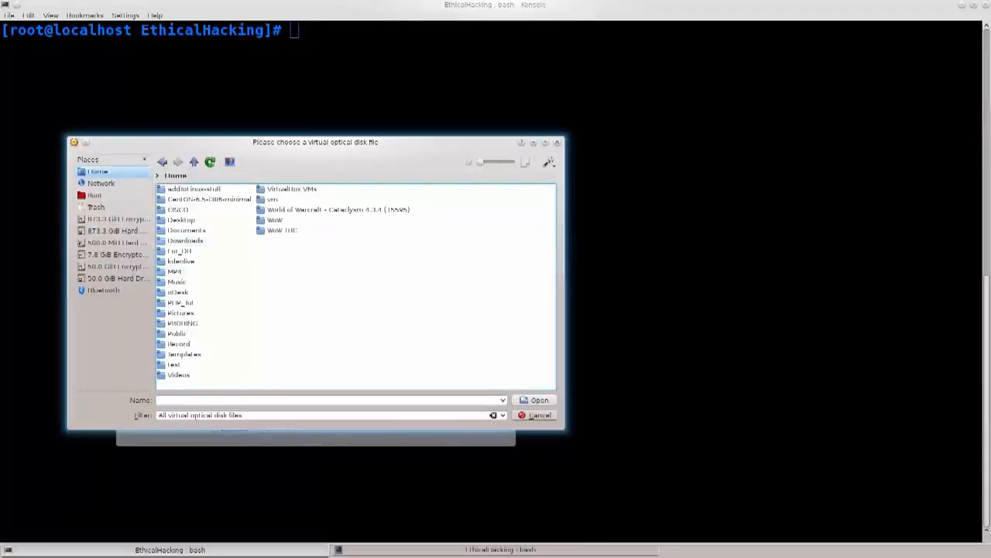
{"action": "left_click", "coordinate": [185, 240]}
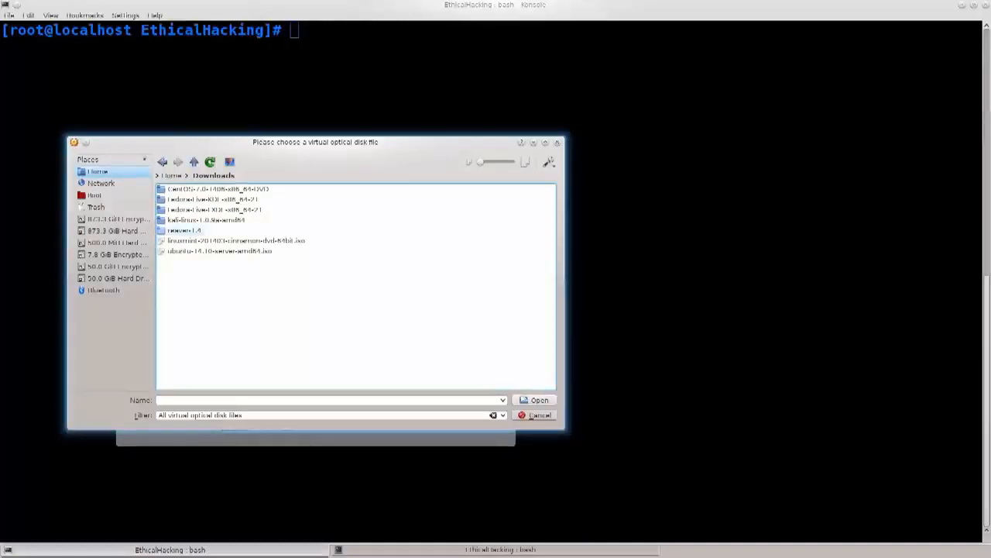
{"action": "left_click", "coordinate": [206, 220]}
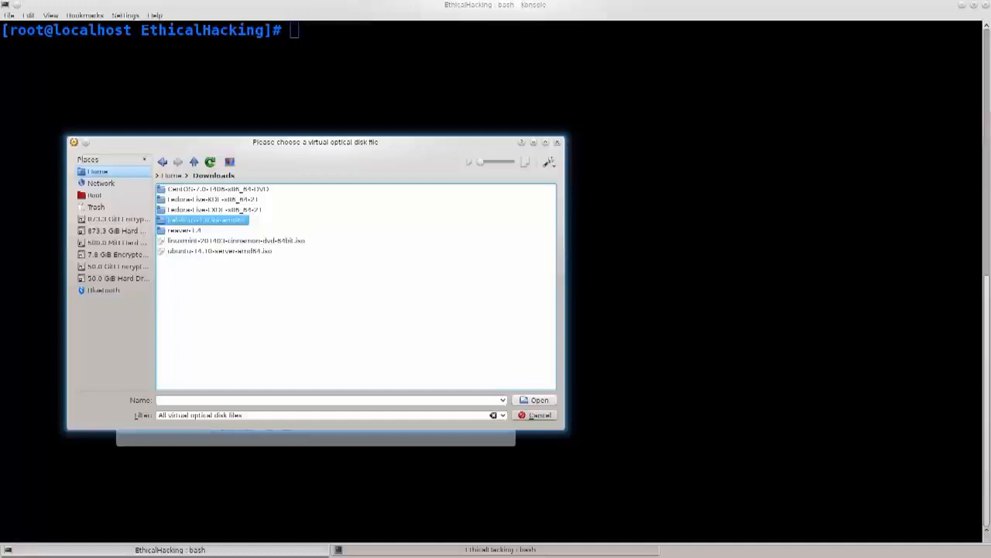
{"action": "key", "text": "Return"}
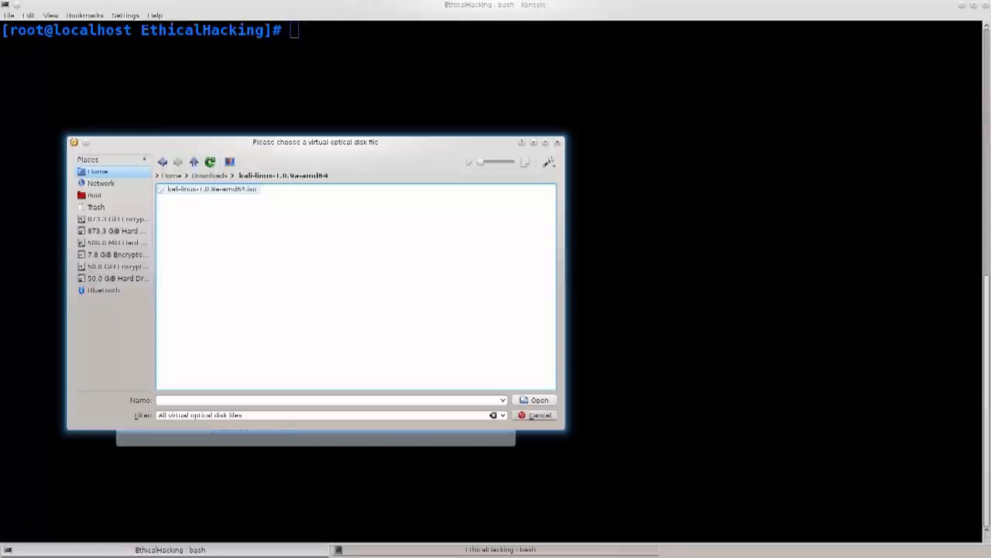
{"action": "left_click", "coordinate": [212, 189]}
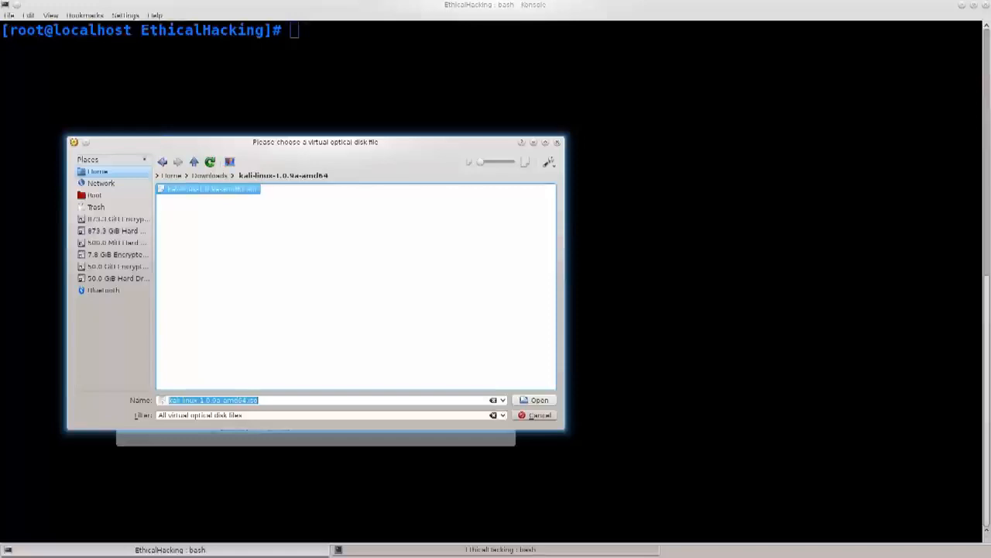
{"action": "key", "text": "Return"}
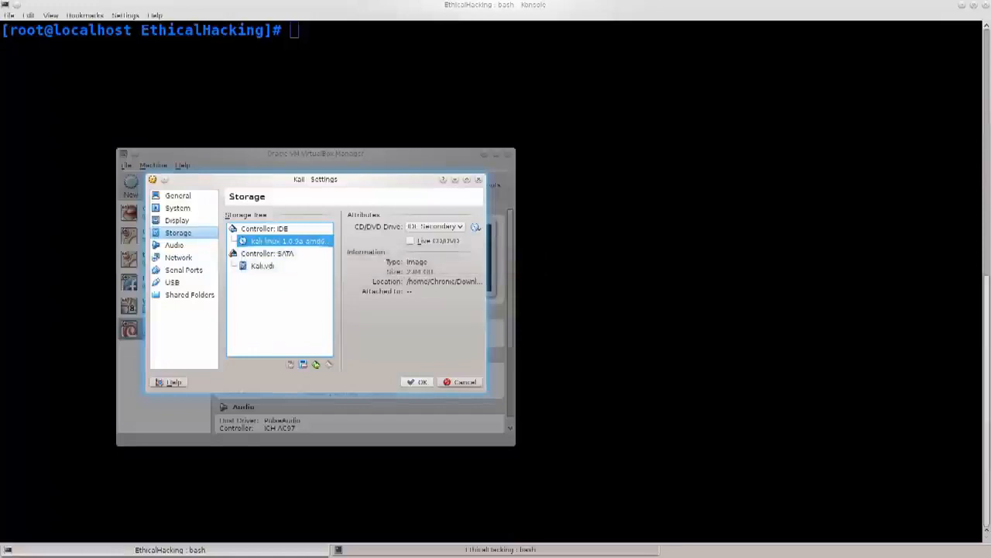
Save the storage settings and start the Kali virtual machine.
{"action": "key", "text": "Return"}
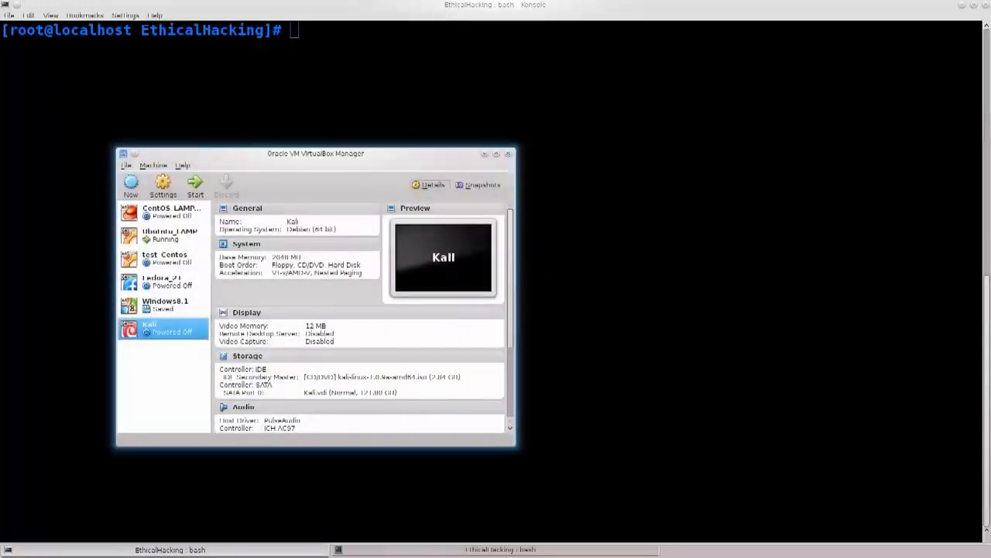
{"action": "left_click", "coordinate": [195, 186]}
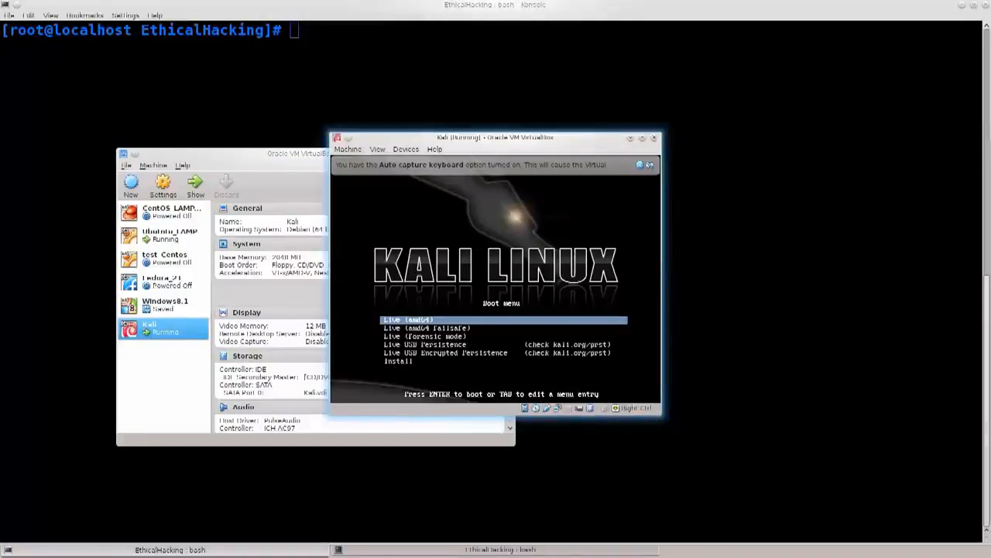
Enlarge the Kali machine window and examine the boot menu entries from Live (amd64) to Install, ending back at Live (amd64).
{"action": "key", "text": "Down"}
{"action": "key", "text": "Down"}
{"action": "key", "text": "Up"}
{"action": "key", "text": "Up"}
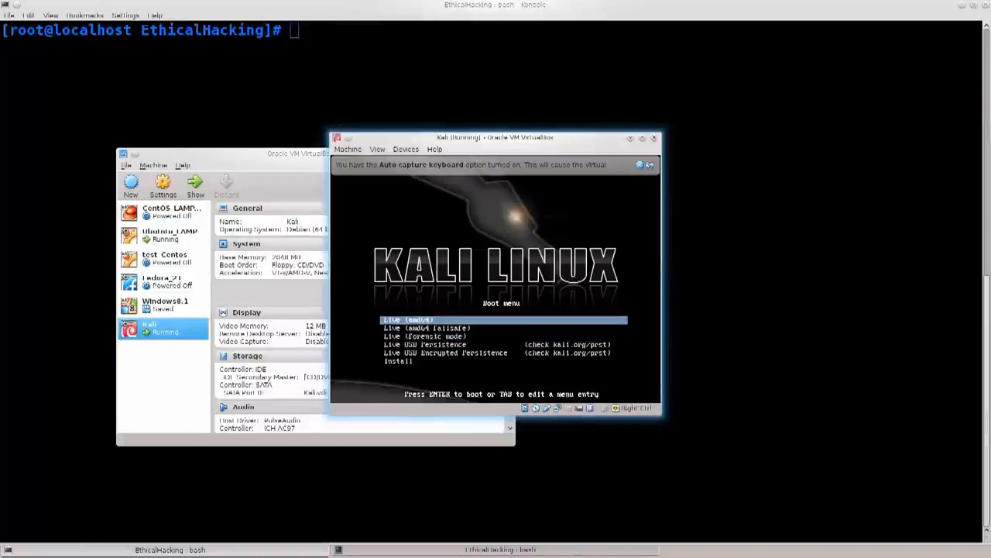
{"action": "left_click_drag", "start_coordinate": [330, 416], "coordinate": [211, 441]}
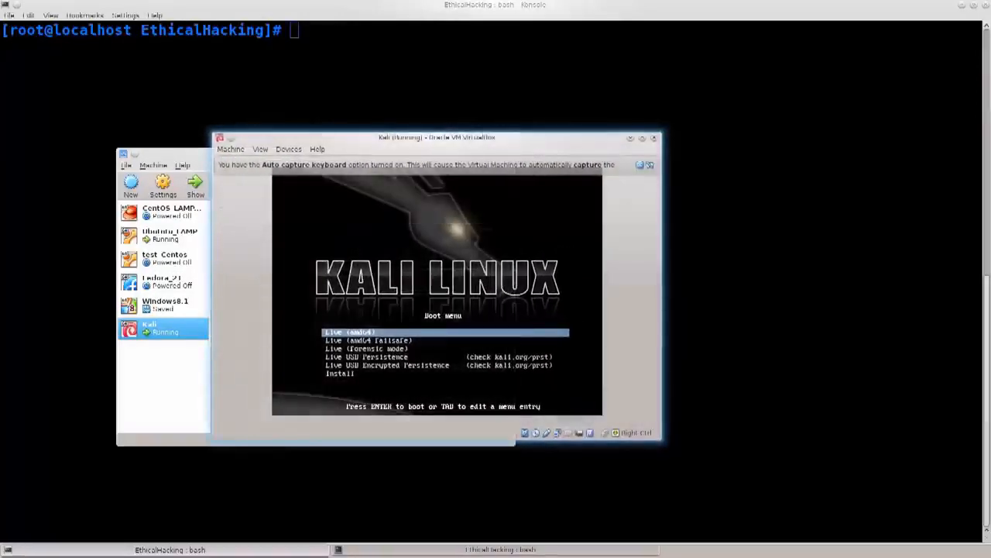
{"action": "key", "text": "Down"}
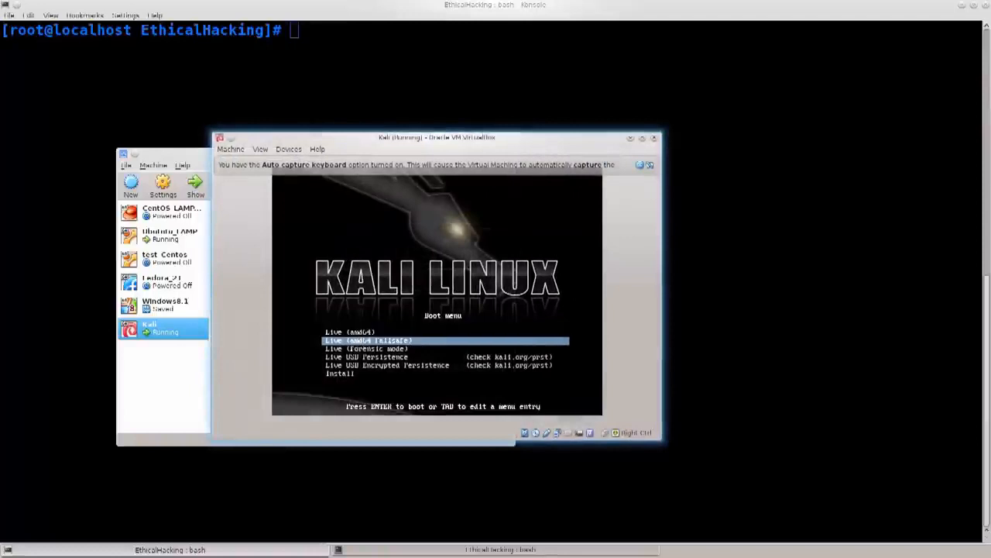
{"action": "key", "text": "Down"}
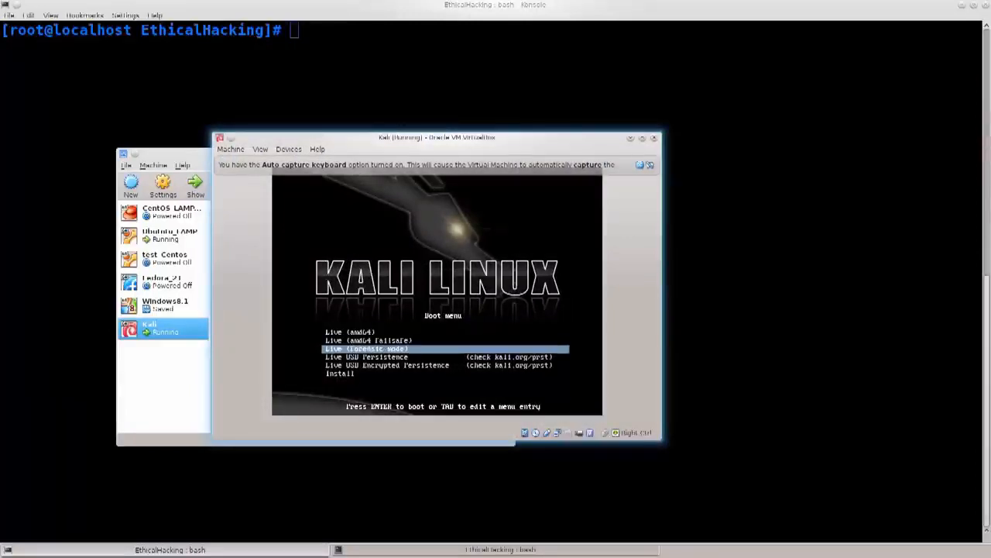
{"action": "key", "text": "Down"}
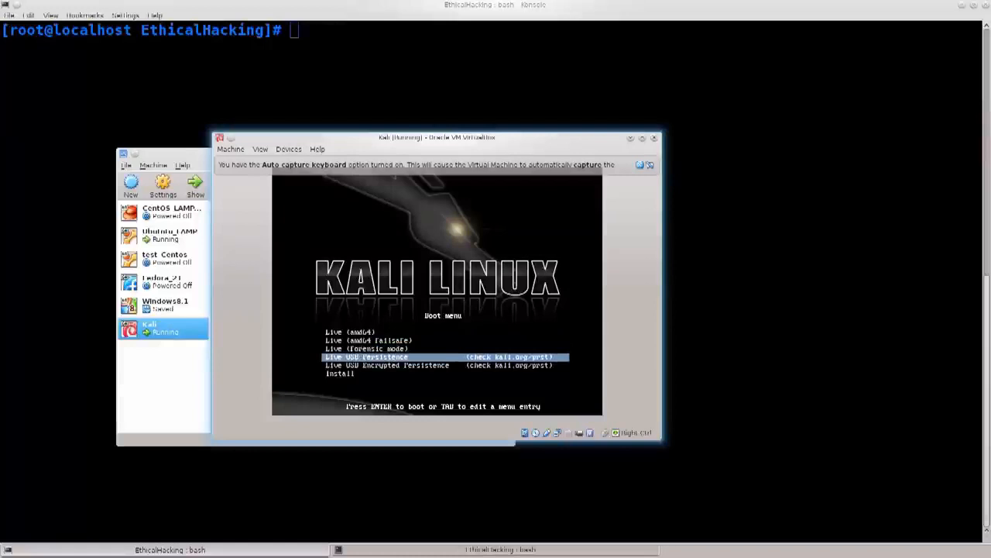
{"action": "key", "text": "Down"}
{"action": "key", "text": "Down"}
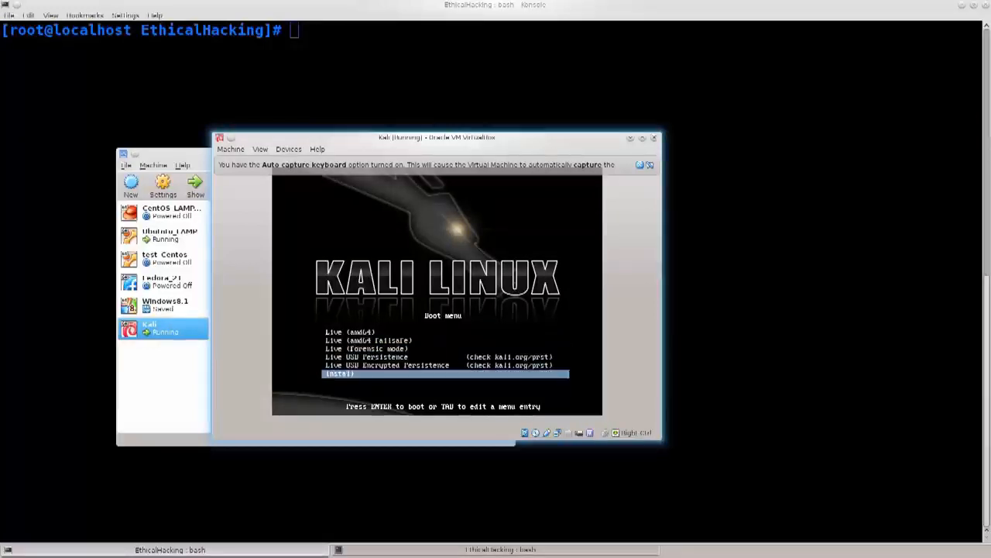
{"action": "key", "text": "Up"}
{"action": "key", "text": "Up"}
{"action": "key", "text": "Up"}
{"action": "key", "text": "Up"}
{"action": "key", "text": "Up"}
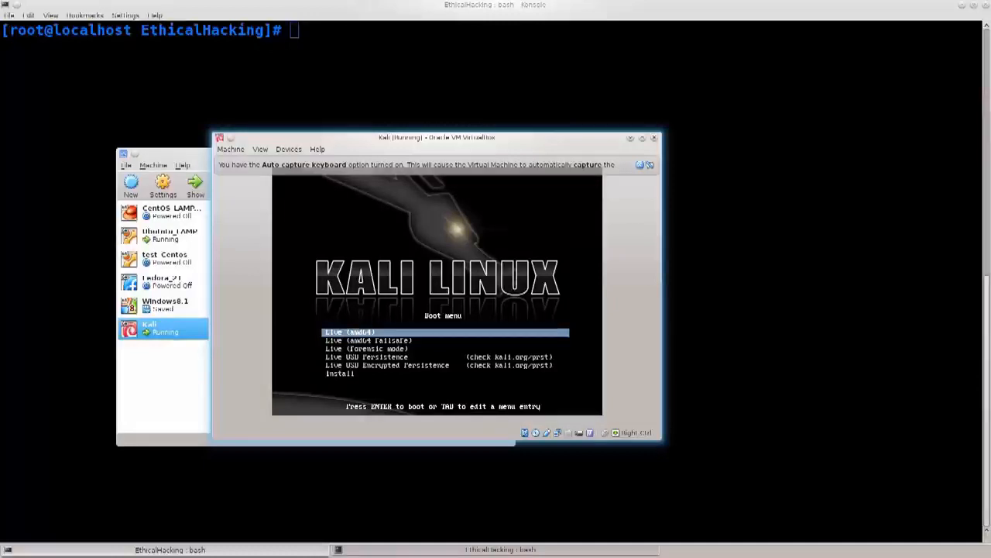
Go through the live boot entries one by one down to Live USB Persistence and return to Live (amd64).
{"action": "key", "text": "Down"}
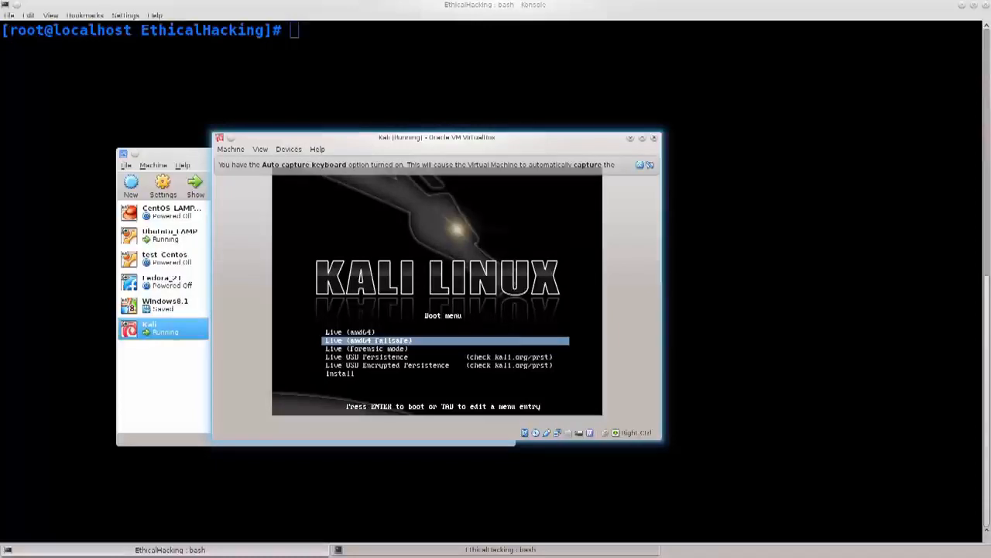
{"action": "key", "text": "Down"}
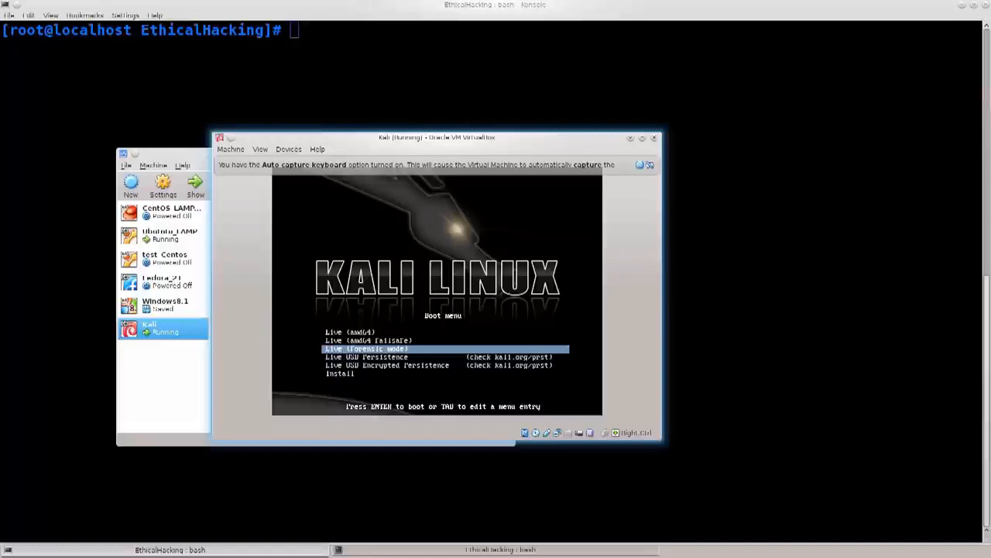
{"action": "key", "text": "Down"}
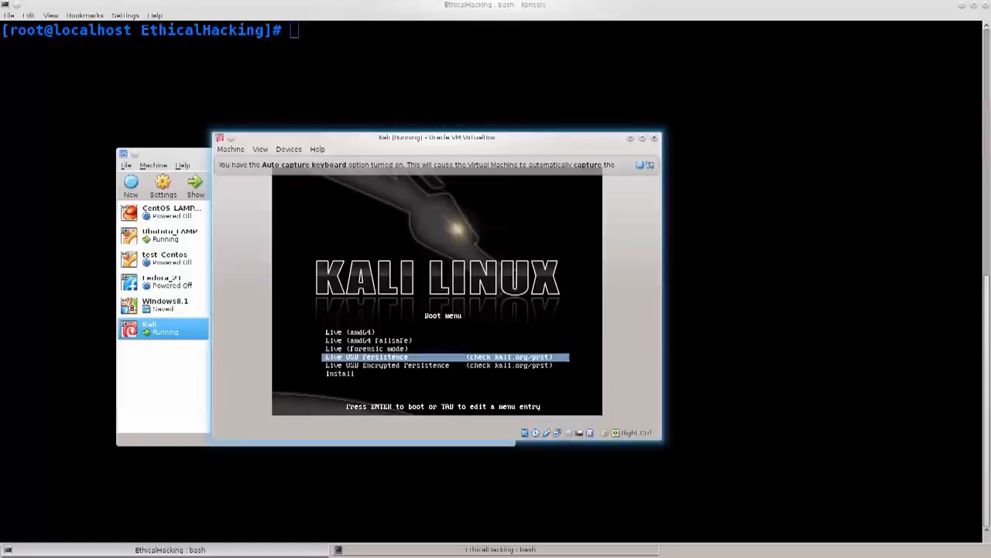
{"action": "key", "text": "Up"}
{"action": "key", "text": "Up"}
{"action": "key", "text": "Up"}
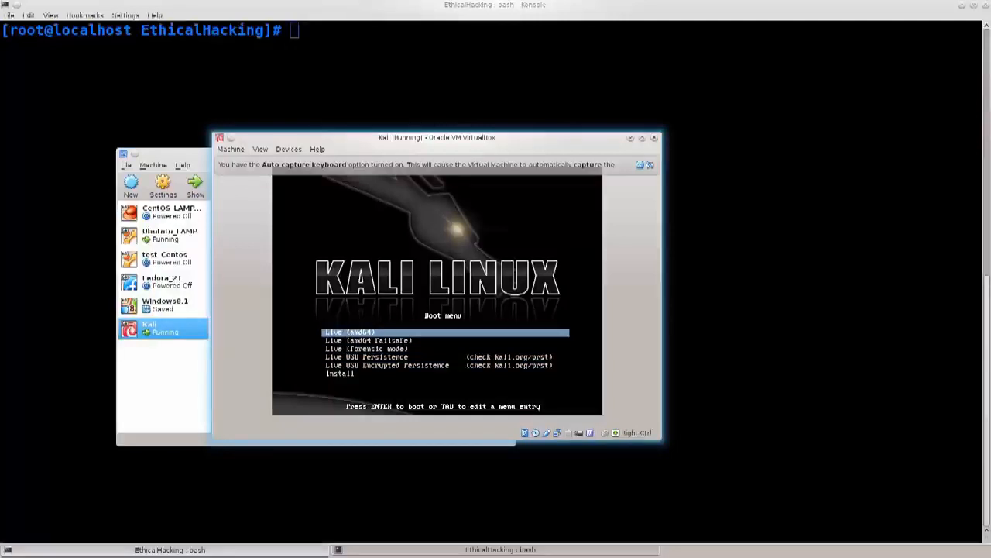
Highlight the Live USB Encrypted Persistence entry in the boot menu and shrink the Kali machine window.
{"action": "key", "text": "Down"}
{"action": "key", "text": "Down"}
{"action": "key", "text": "Down"}
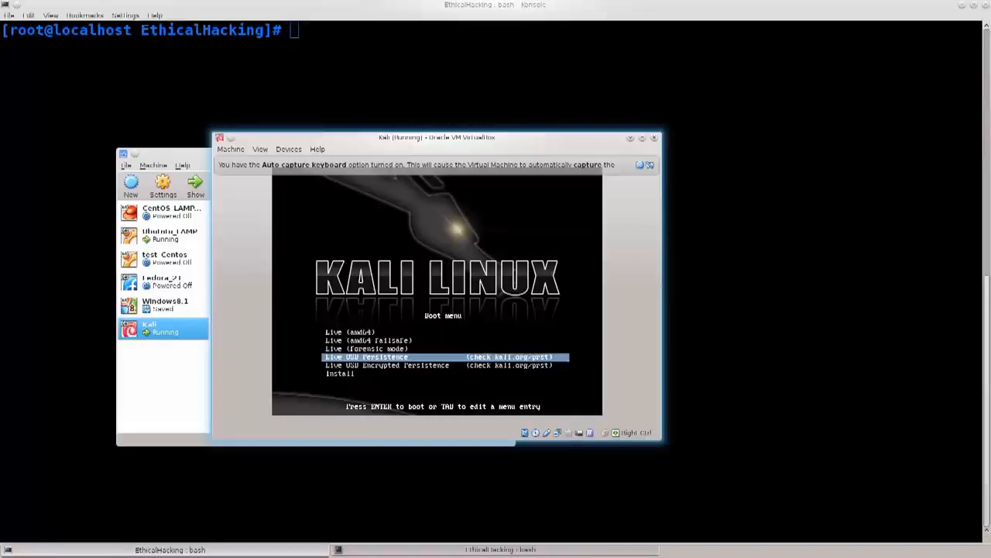
{"action": "key", "text": "Down"}
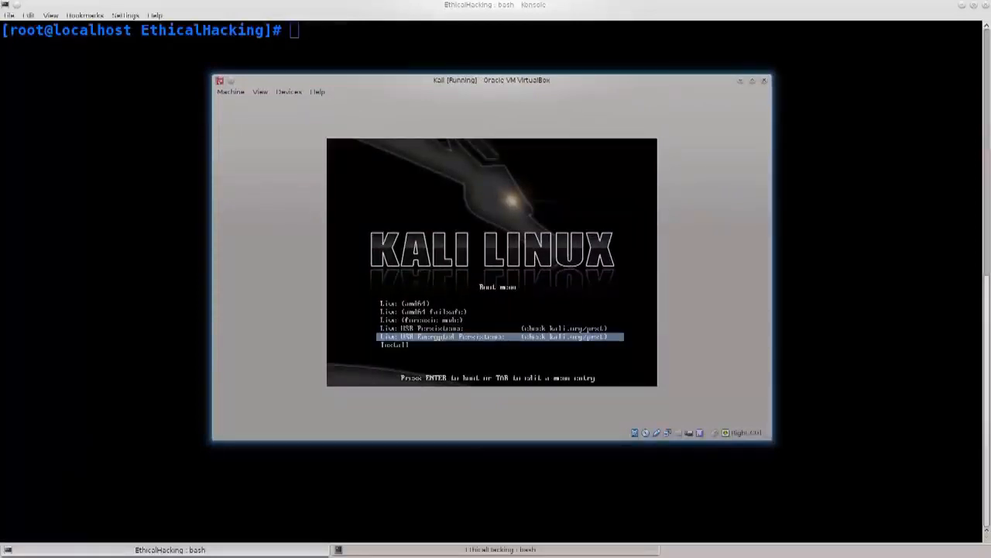
{"action": "left_click_drag", "start_coordinate": [773, 75], "coordinate": [622, 126]}
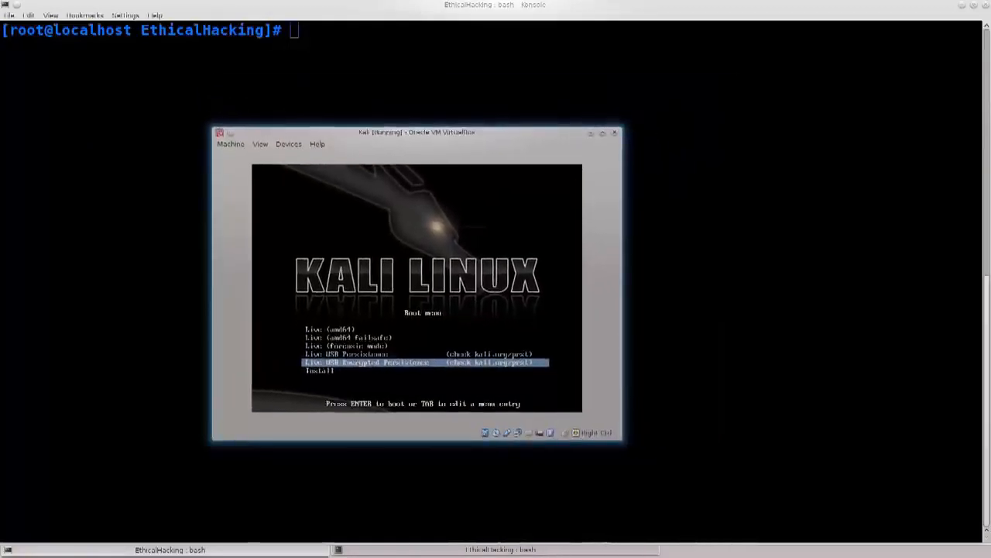